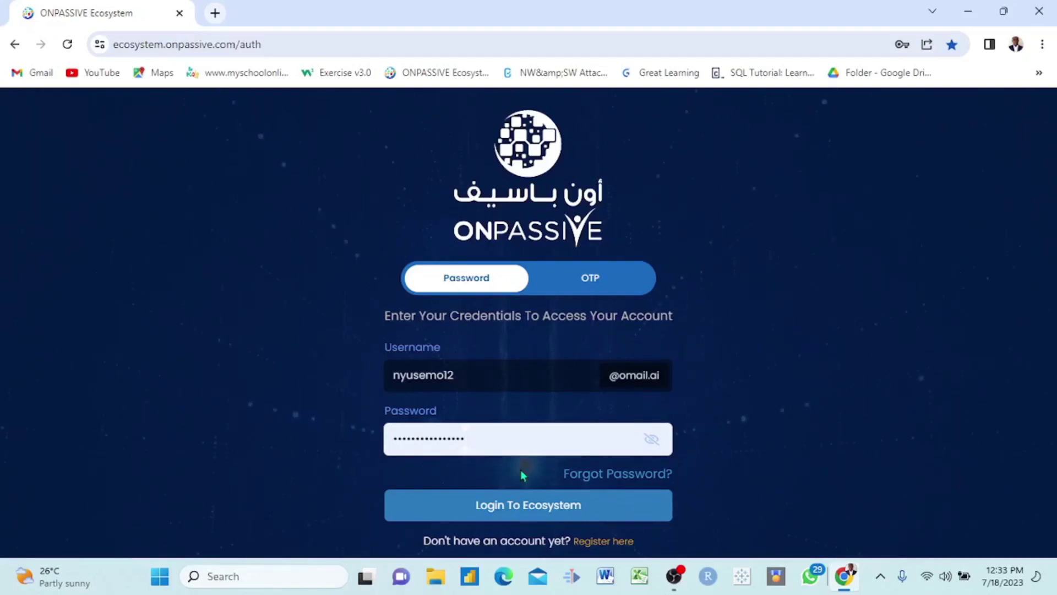
Sign in to the Ecosystem account and go to the O-Net social feed.
click(499, 513)
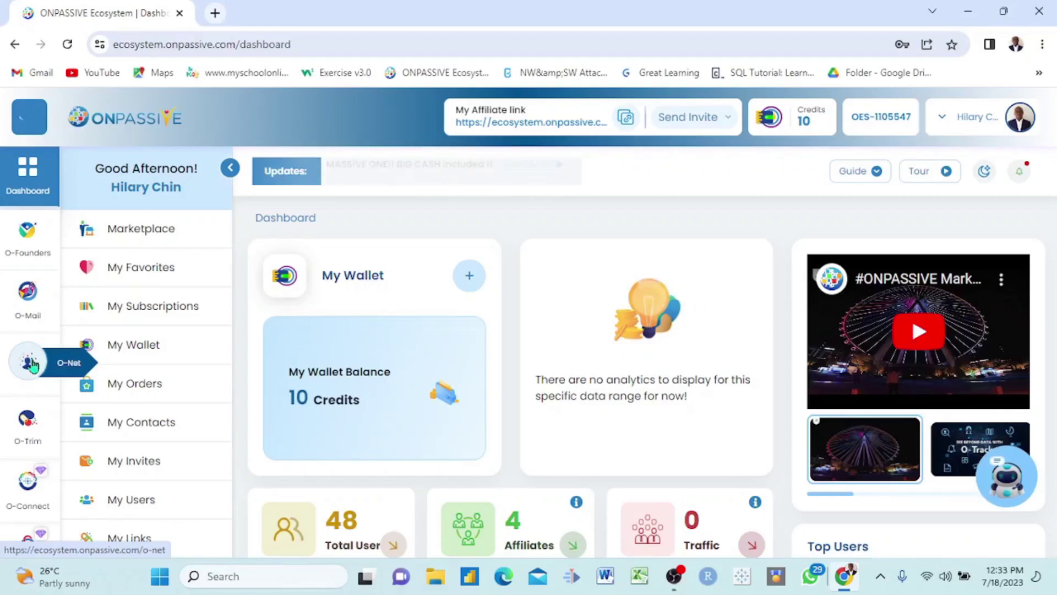
click(31, 364)
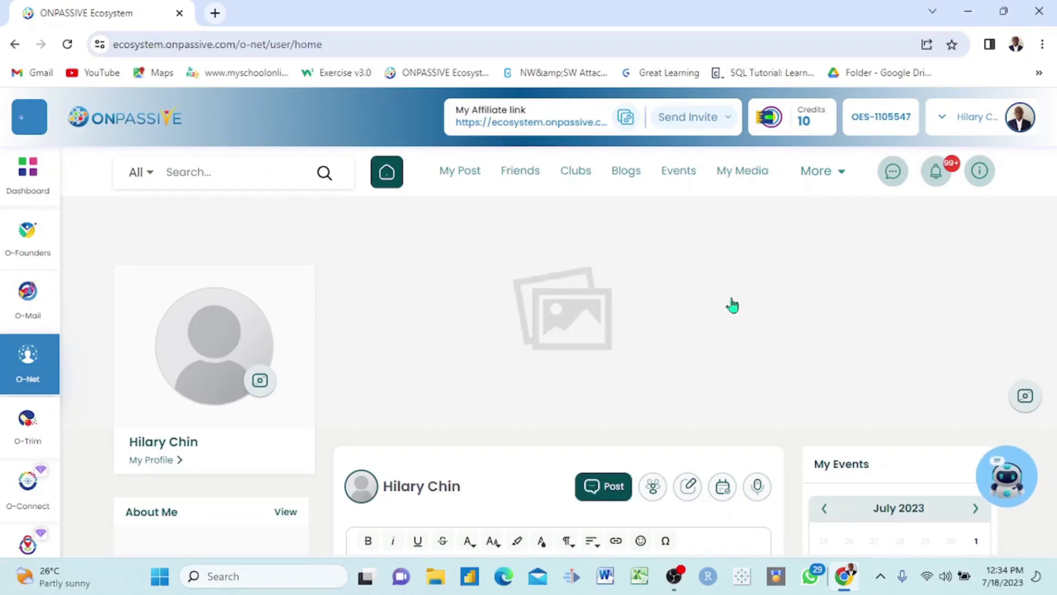
scroll(731, 304, down, 3)
scroll(731, 304, down, 2)
scroll(732, 304, down, 3)
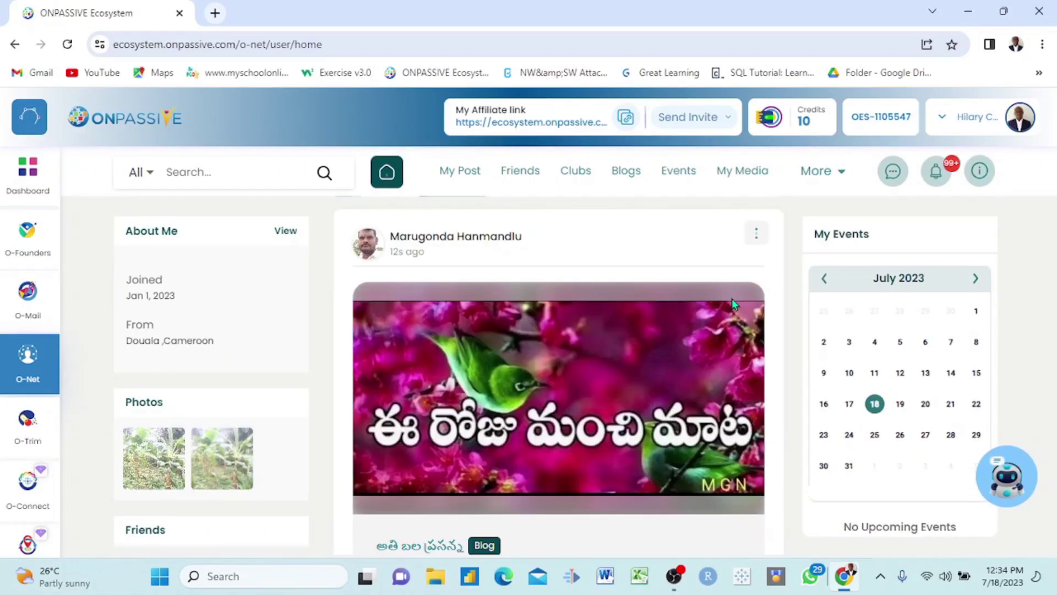
scroll(732, 304, down, 3)
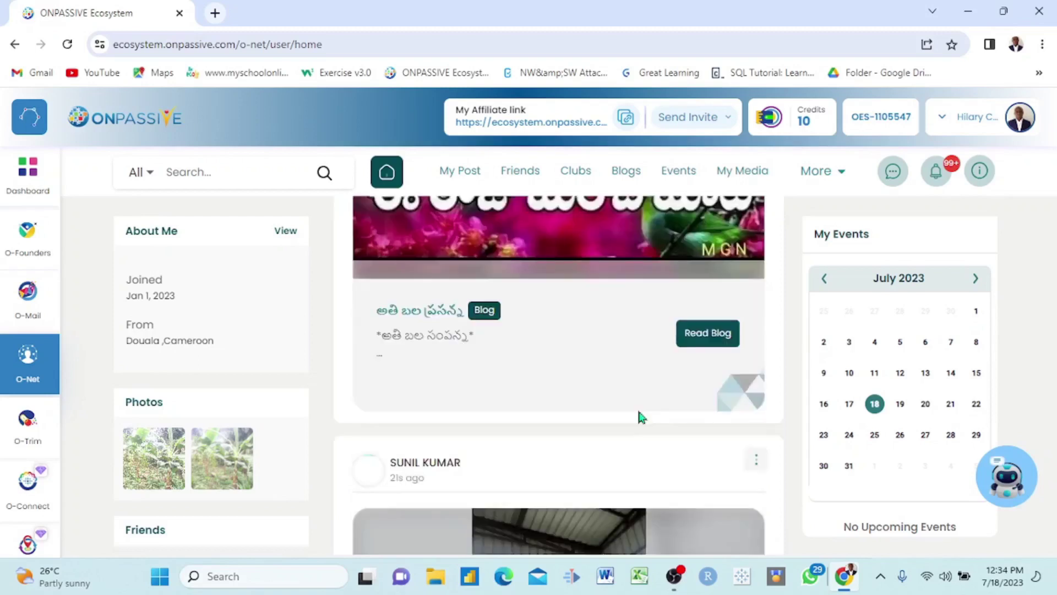
scroll(638, 418, up, 1)
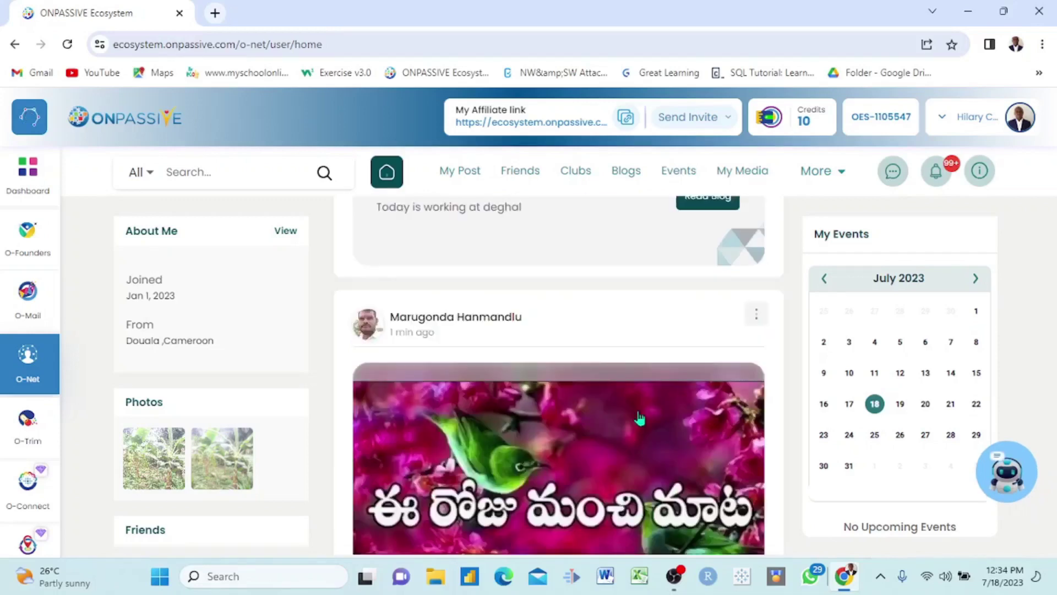
scroll(639, 417, up, 3)
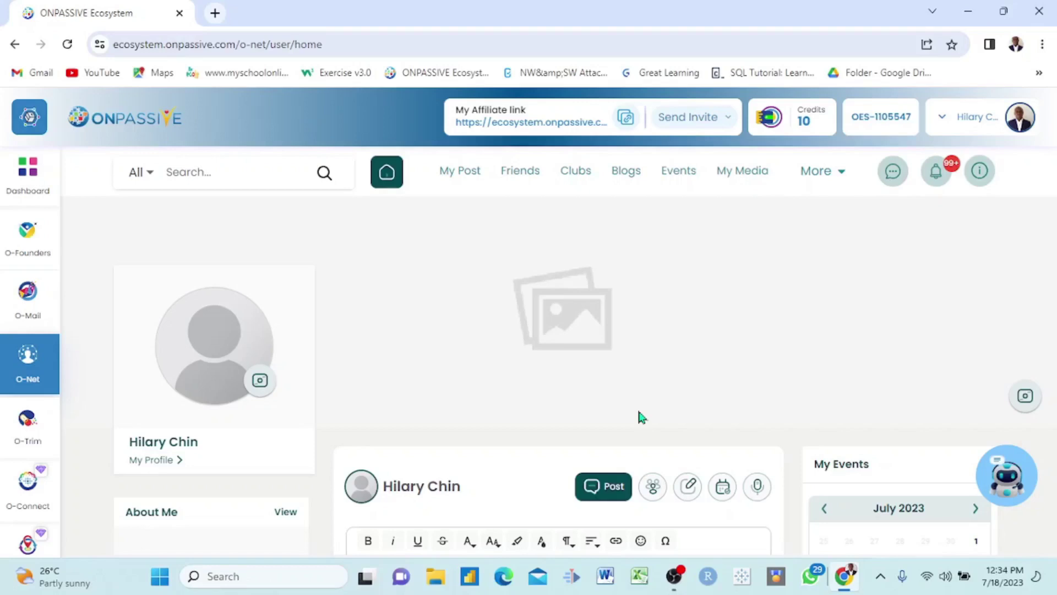
scroll(639, 417, down, 3)
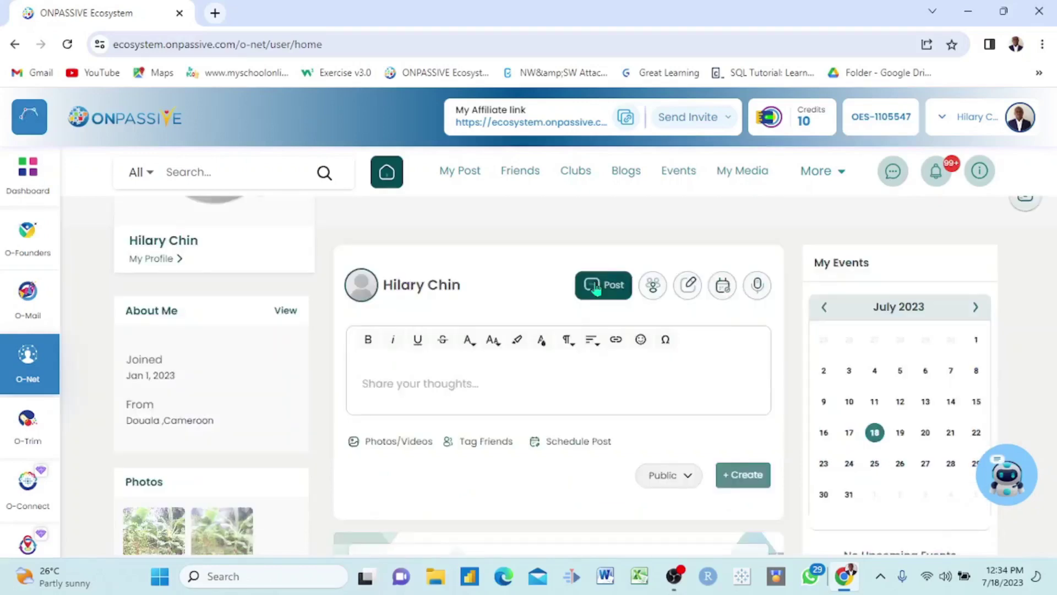
Open the blog form, enter the title 'Plantain Farm', and begin the body about March planting.
click(689, 285)
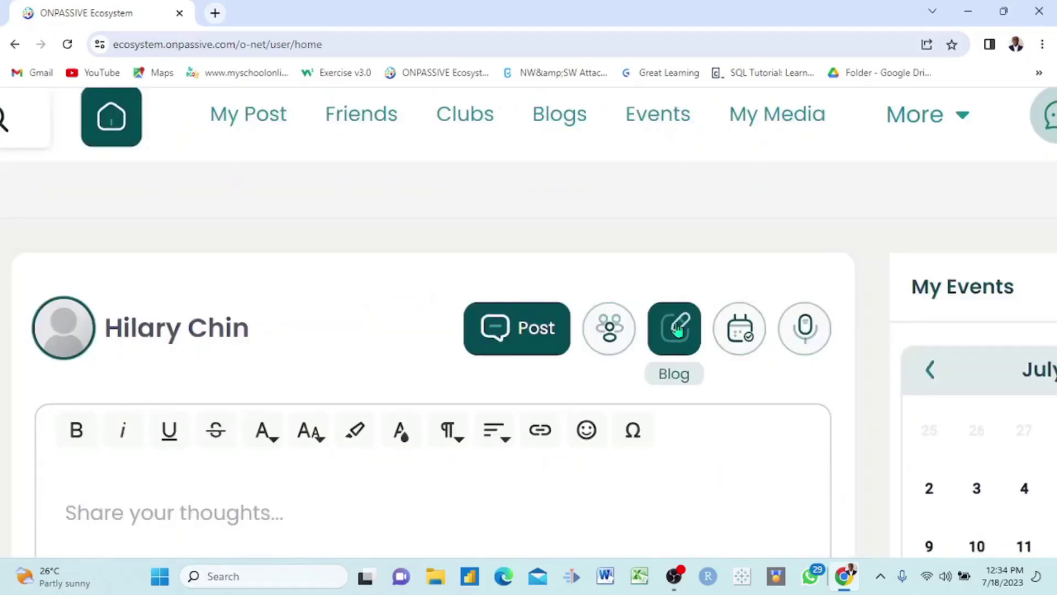
click(676, 329)
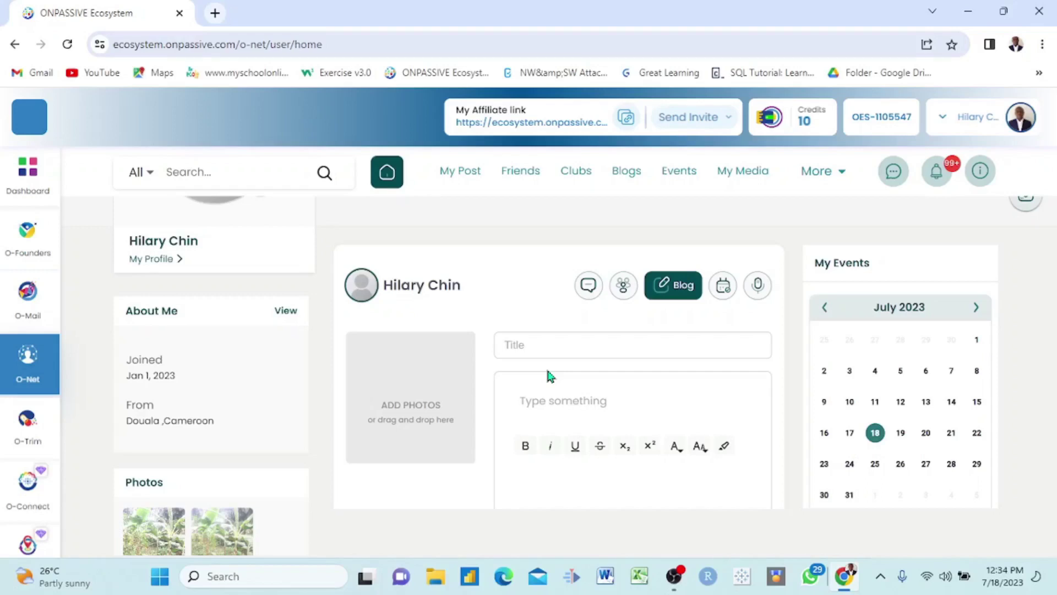
click(527, 345)
text(Plantain Fa)
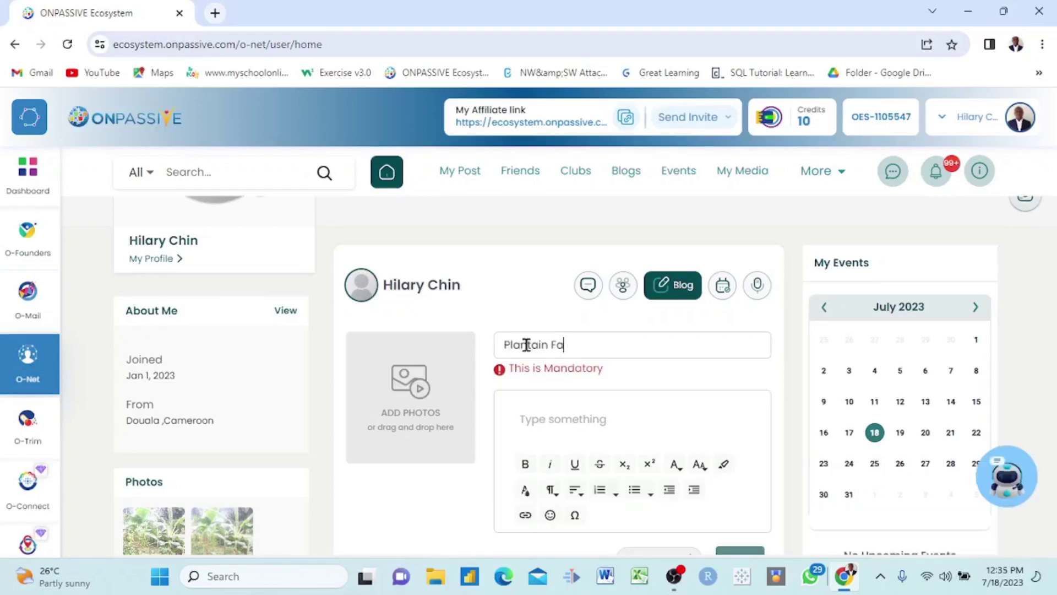
text(rm)
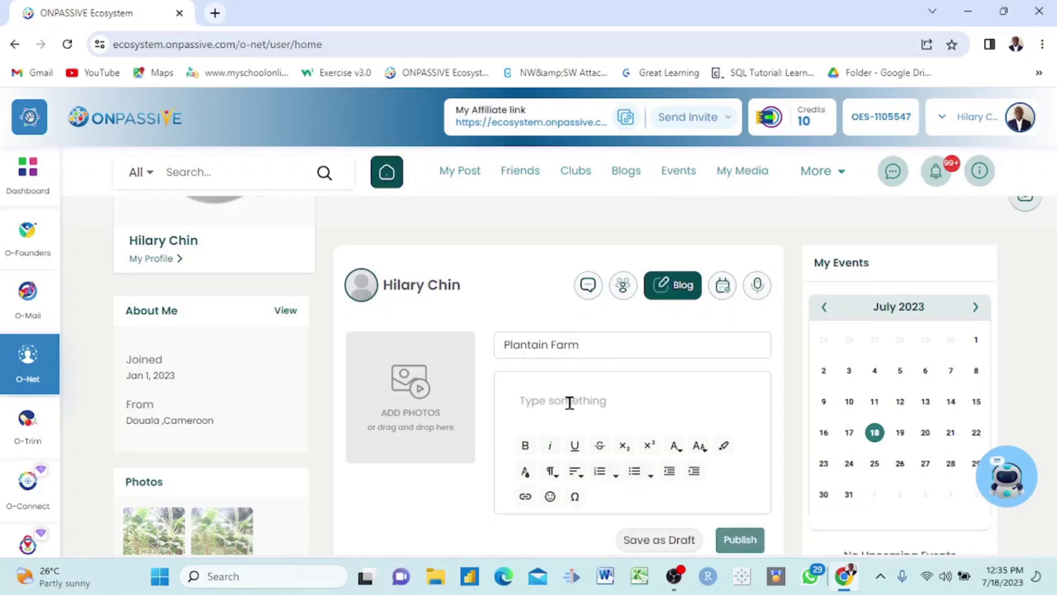
click(568, 402)
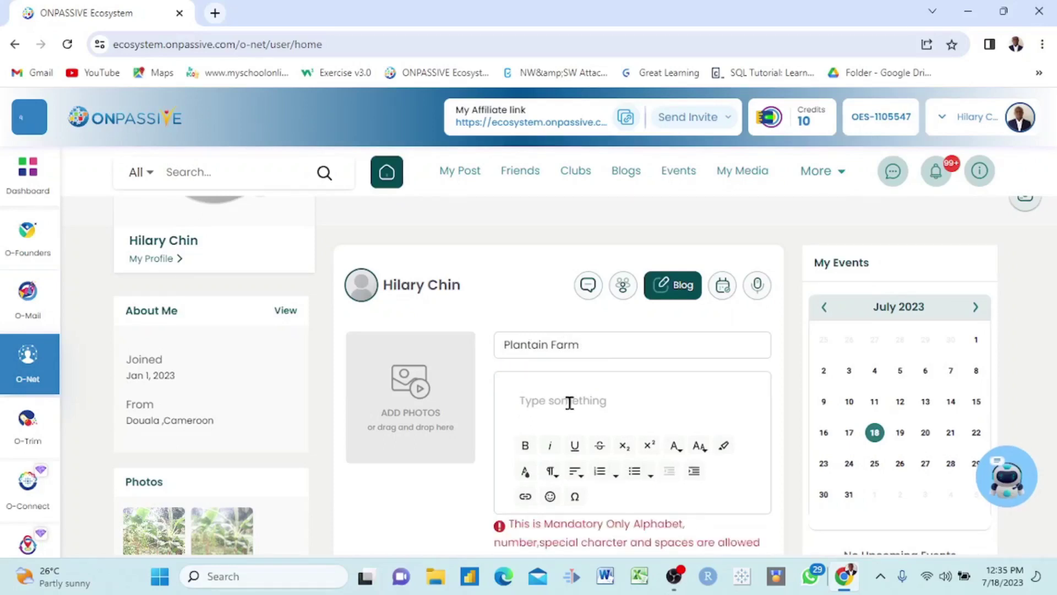
text(Plant)
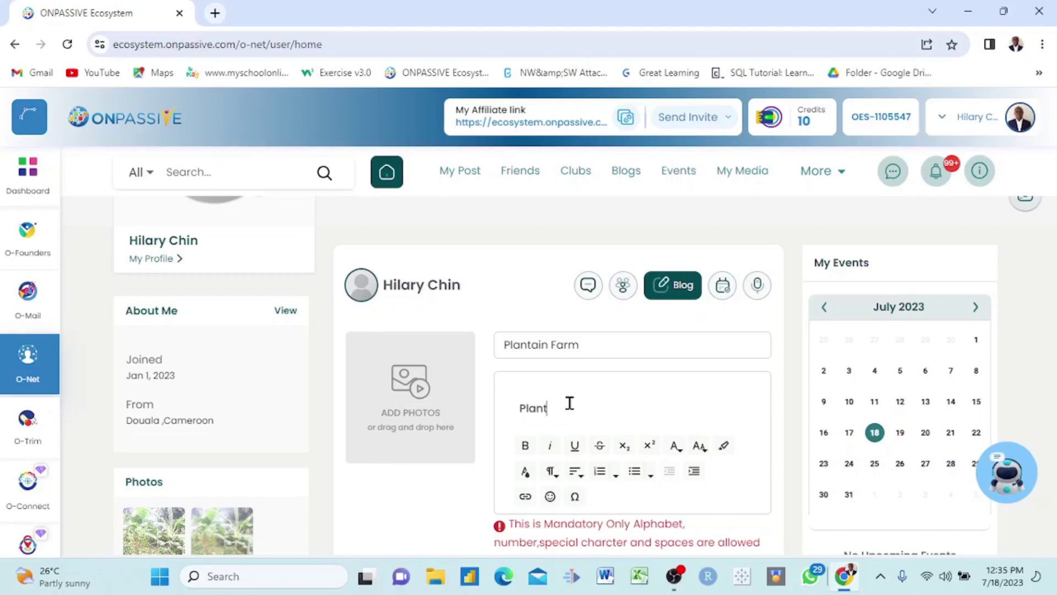
text(ind)
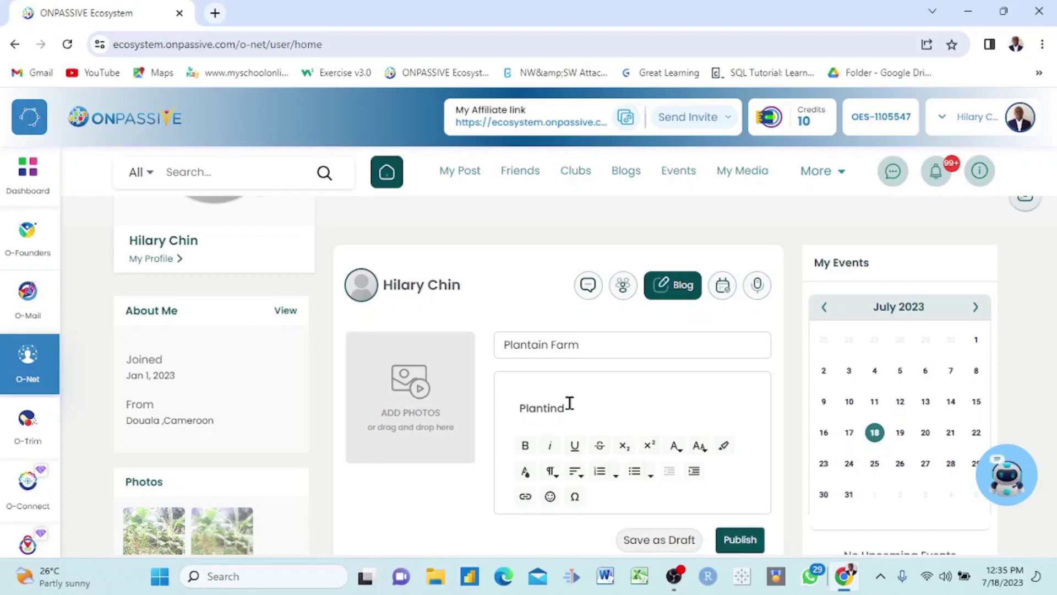
key(BackSpace)
key(BackSpace)
text(an is good to plant in March becuase o)
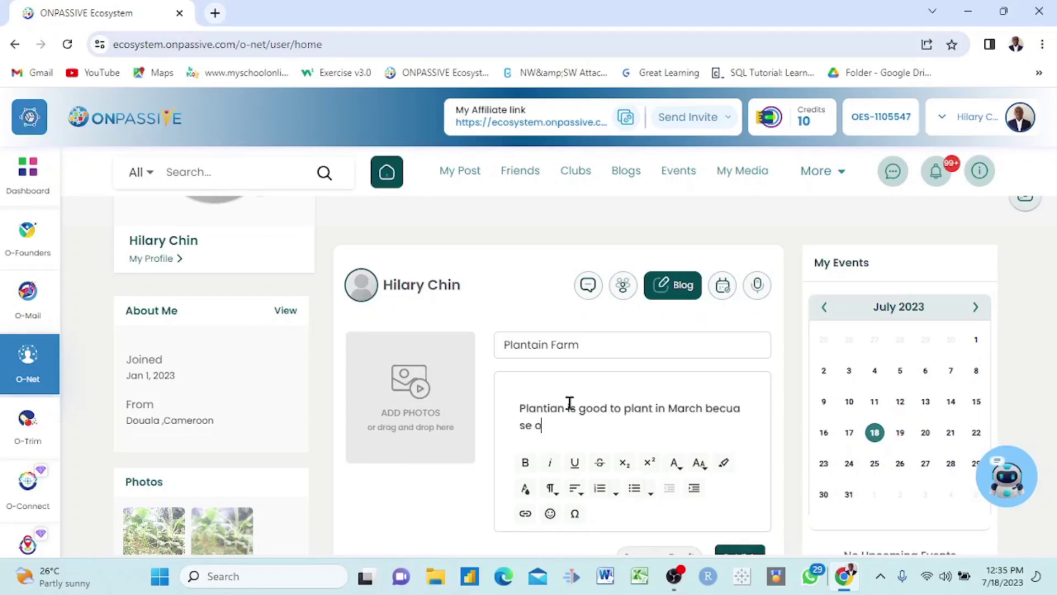
text(f enough rain)
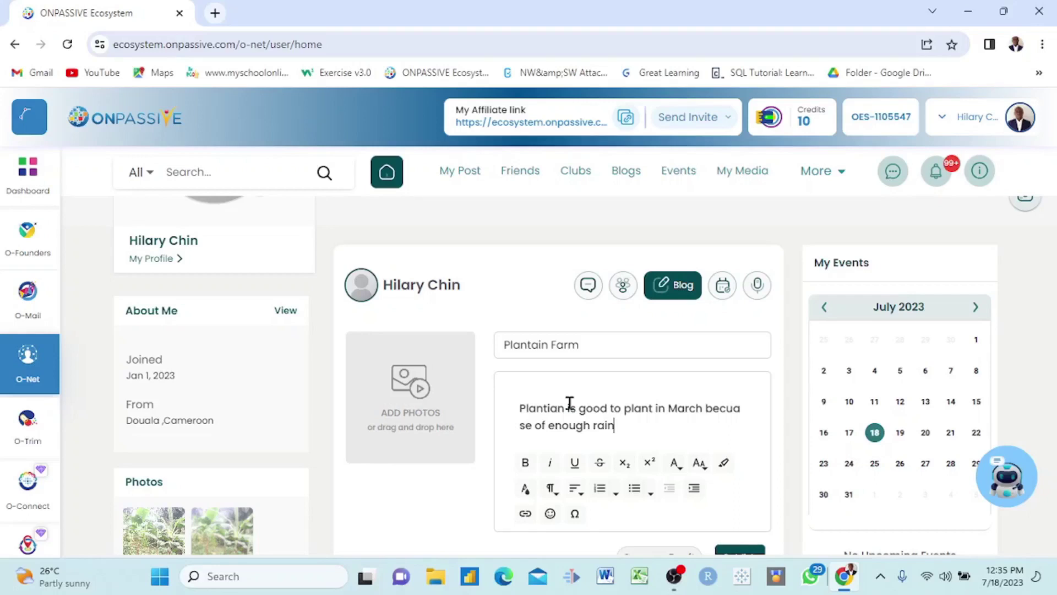
text(fall and water)
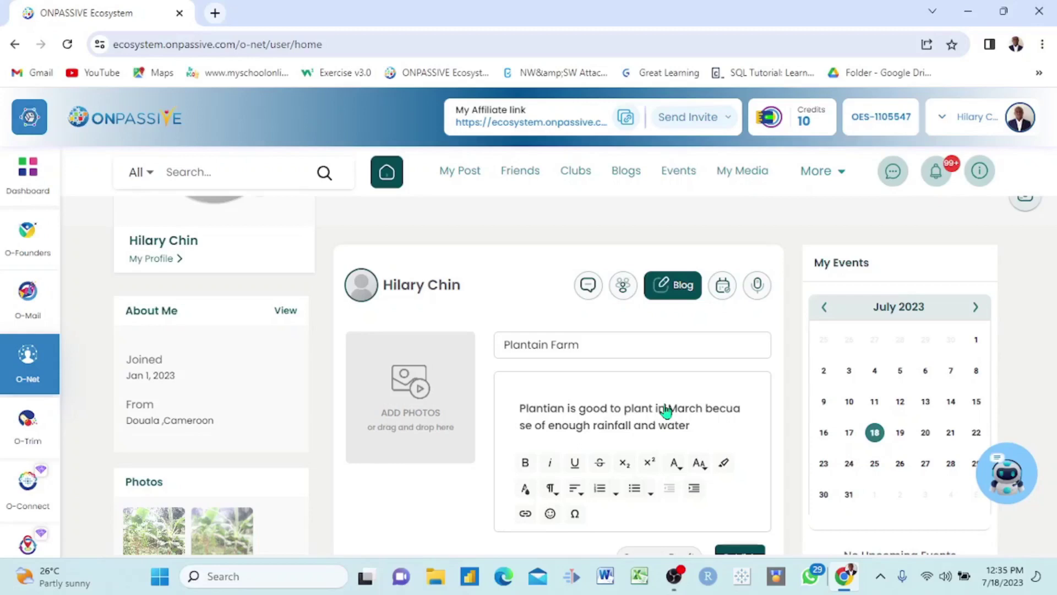
scroll(668, 408, down, 1)
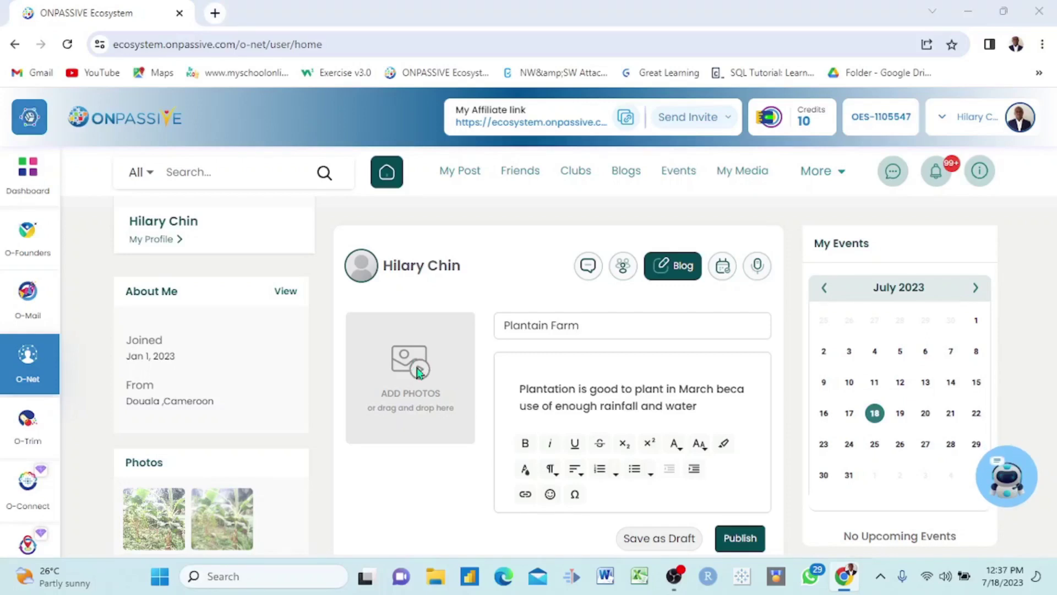
Attach the Plantain image from the Desktop folder to the blog.
click(419, 372)
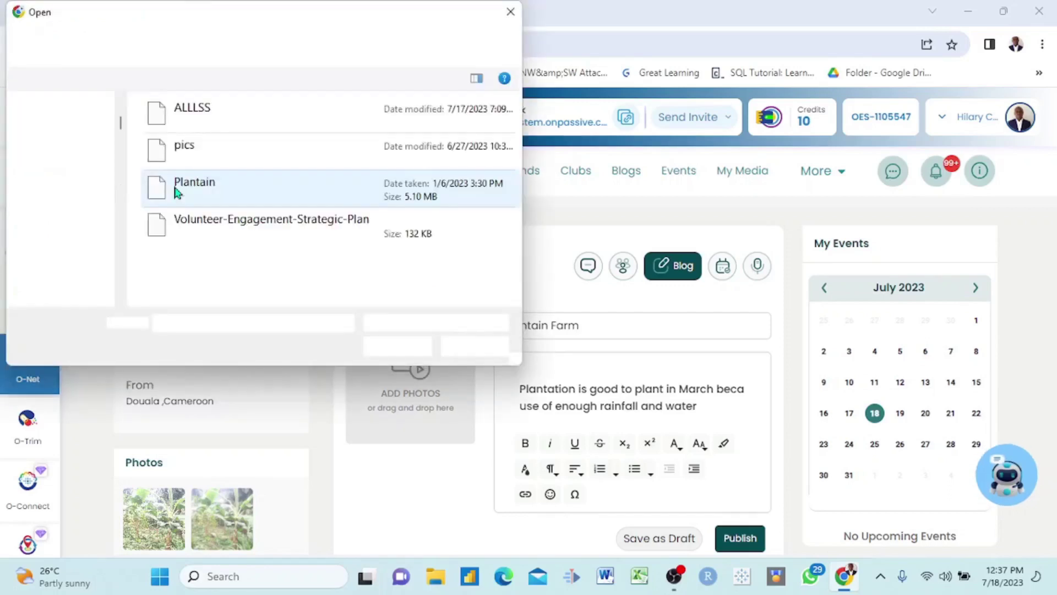
click(207, 193)
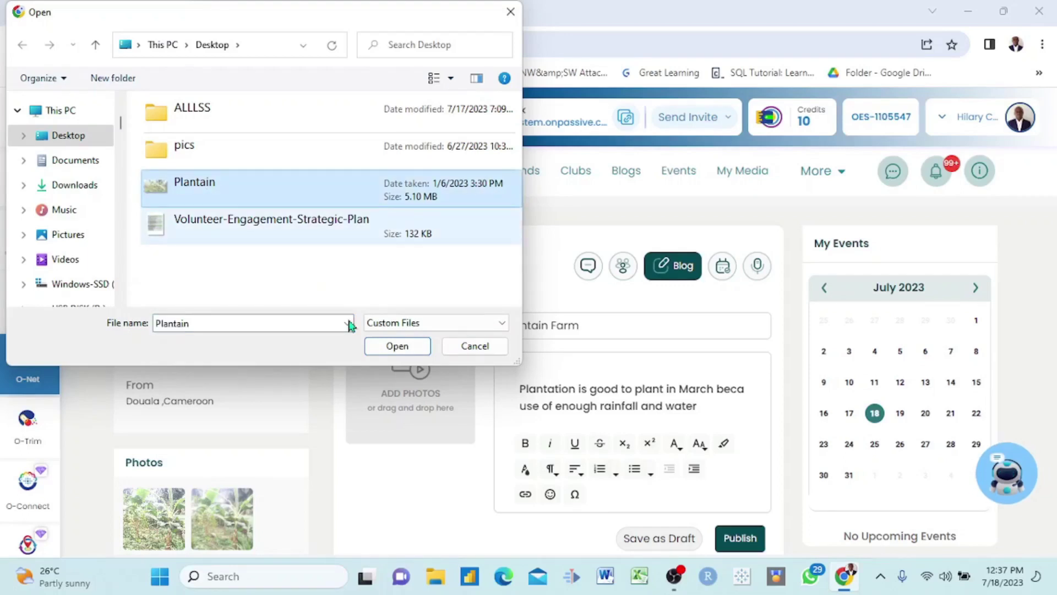
click(398, 346)
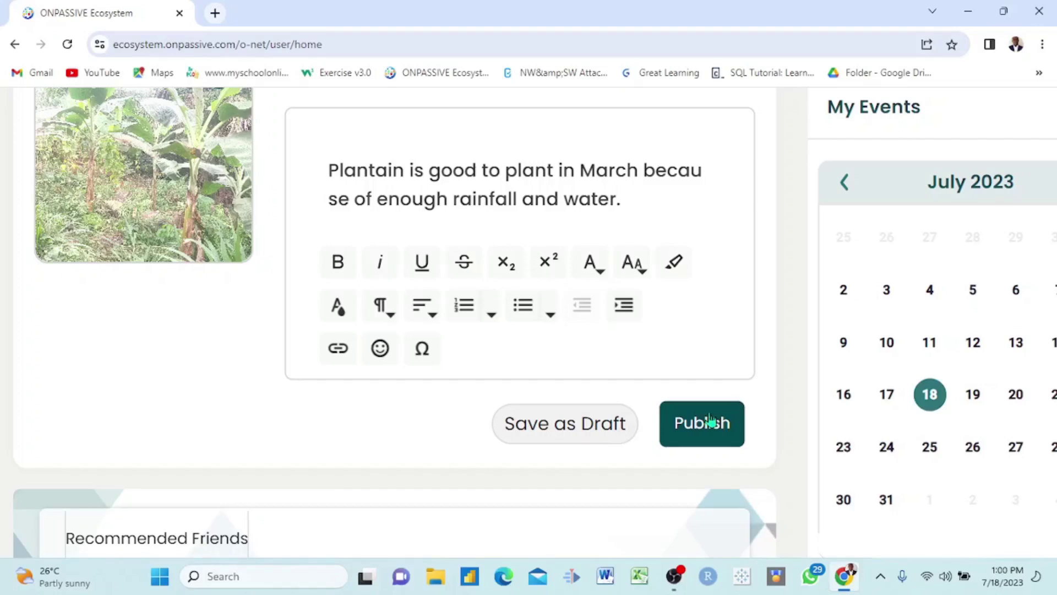
click(700, 432)
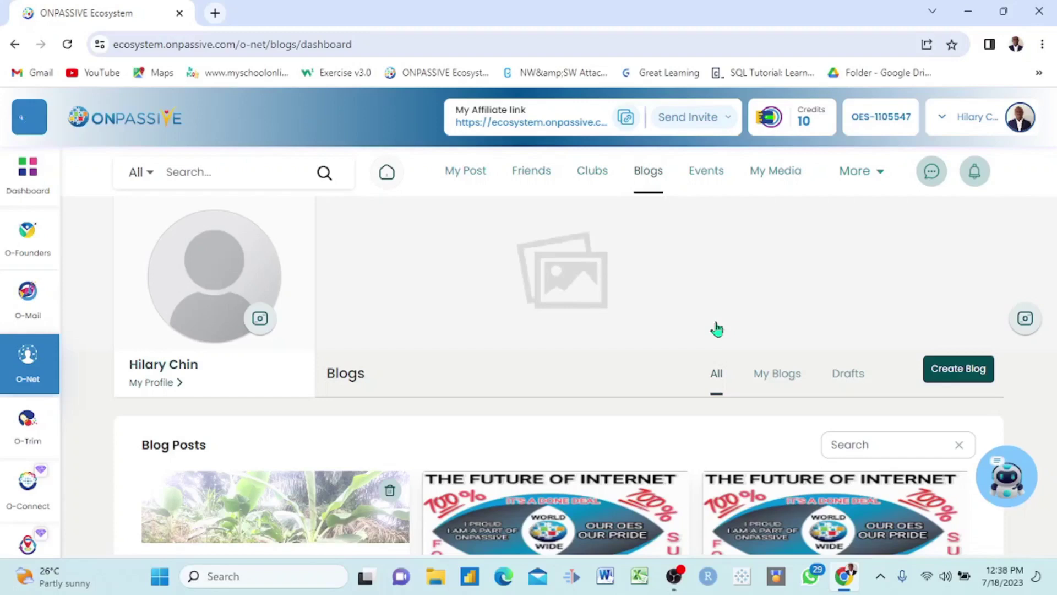
scroll(717, 329, down, 2)
scroll(322, 334, down, 2)
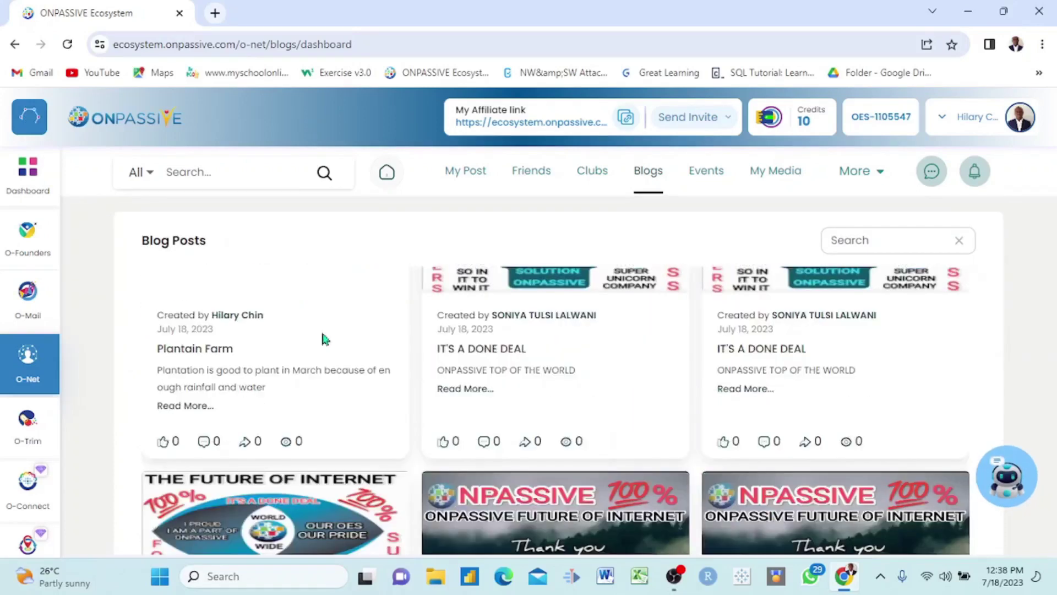
scroll(364, 365, up, 2)
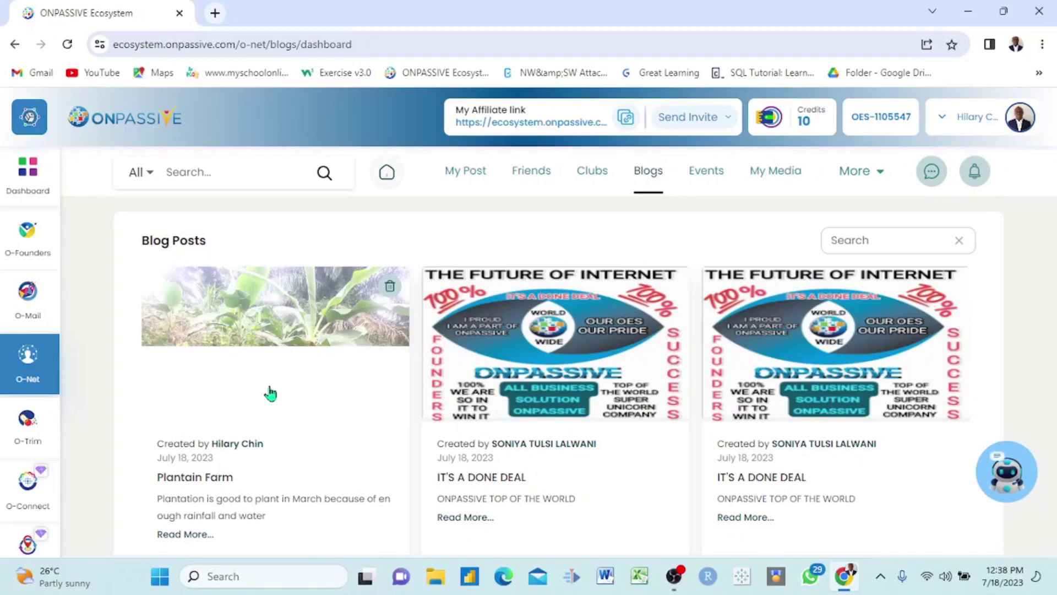
scroll(347, 431, up, 2)
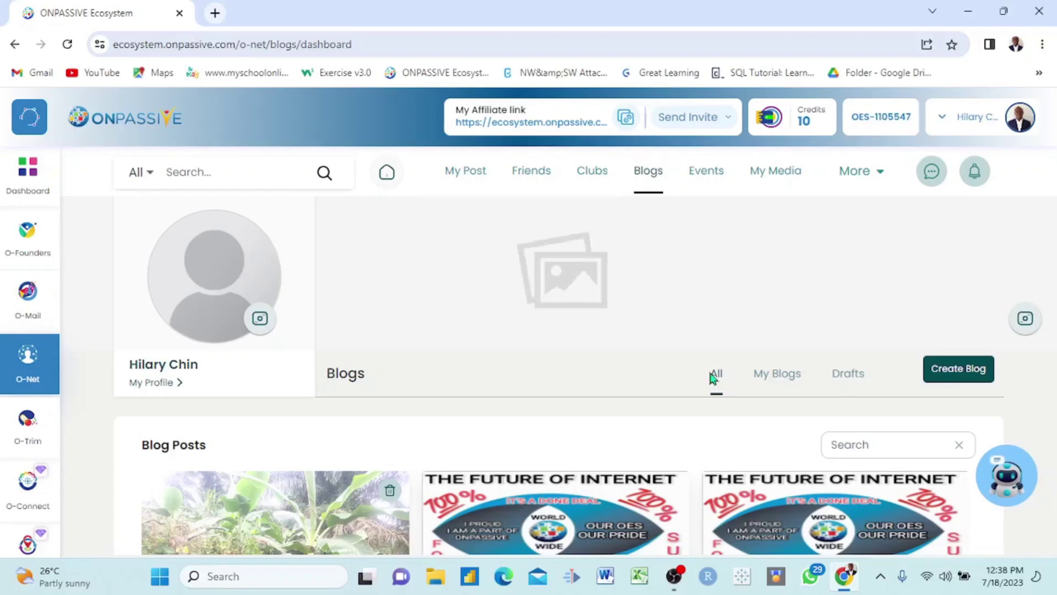
click(716, 376)
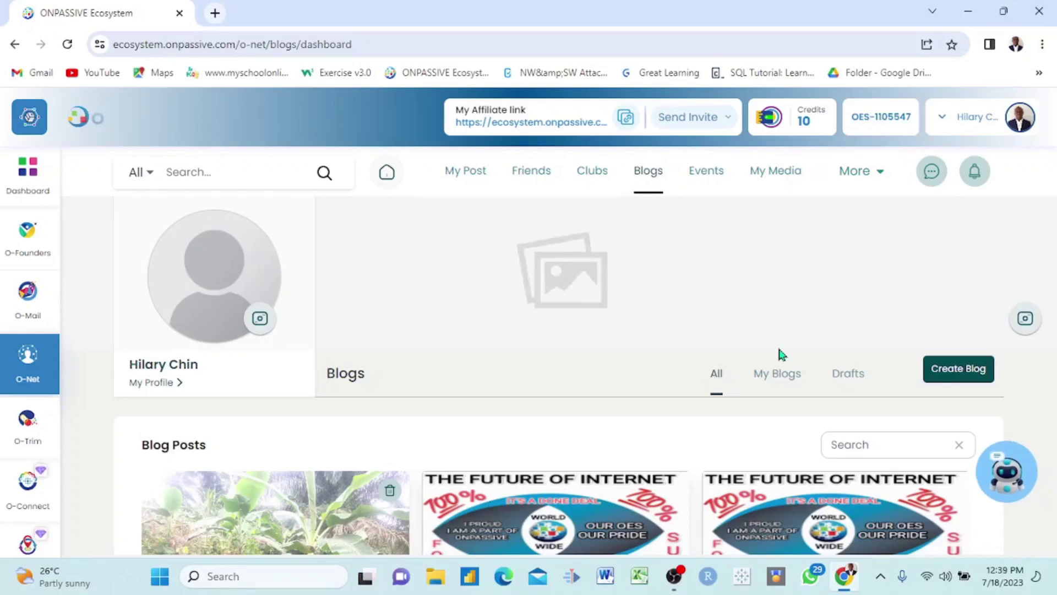
click(771, 380)
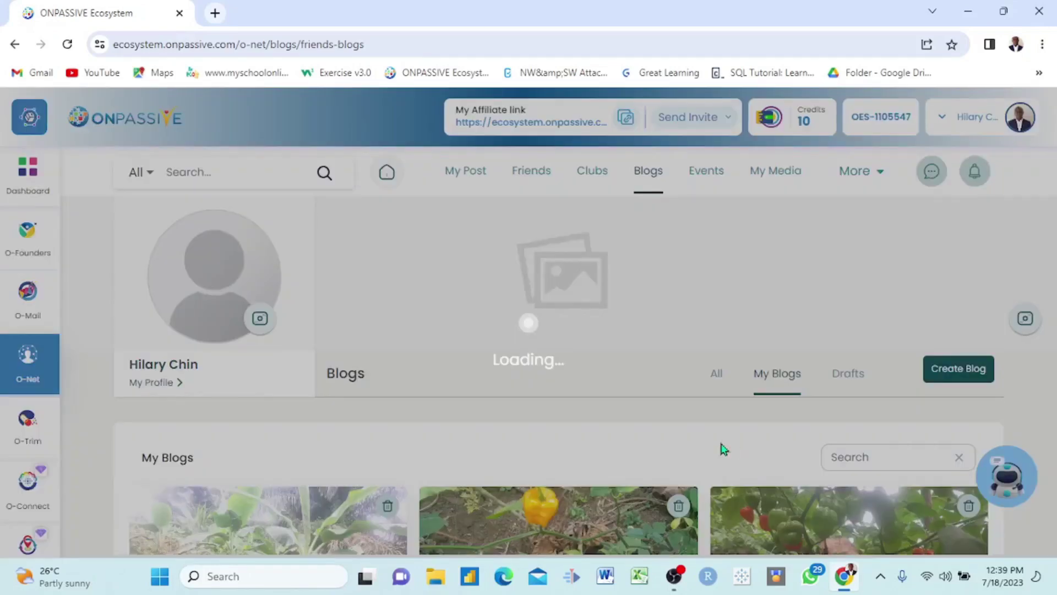
scroll(722, 448, down, 2)
scroll(722, 446, down, 1)
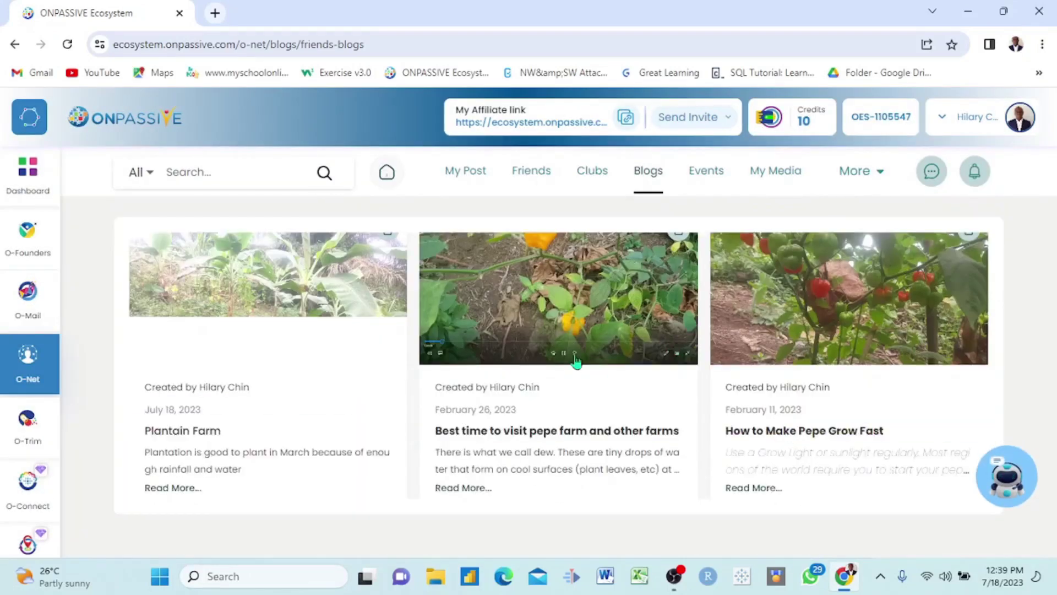
scroll(572, 359, up, 1)
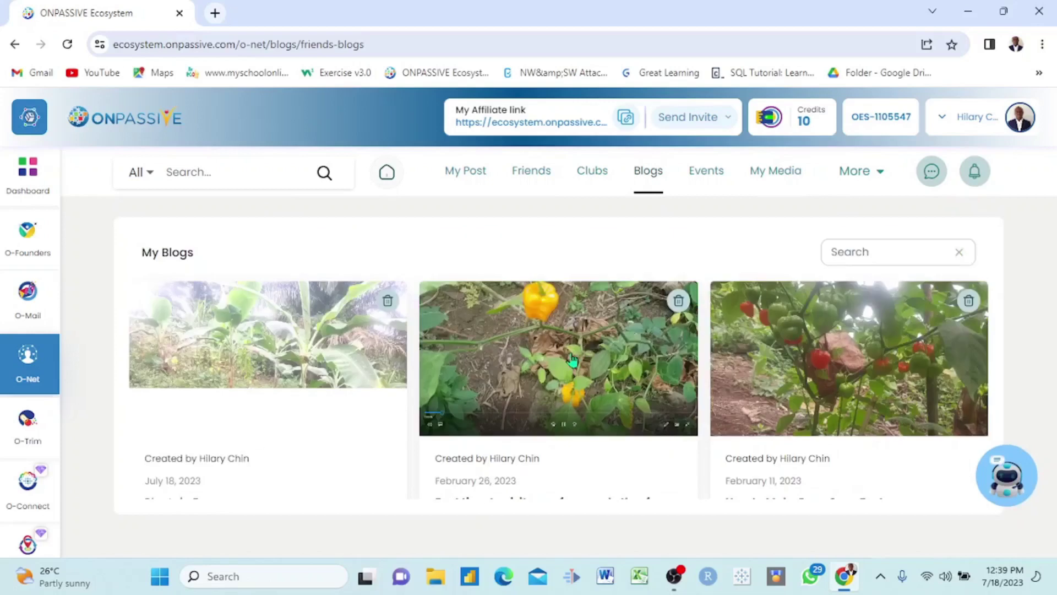
scroll(572, 359, down, 1)
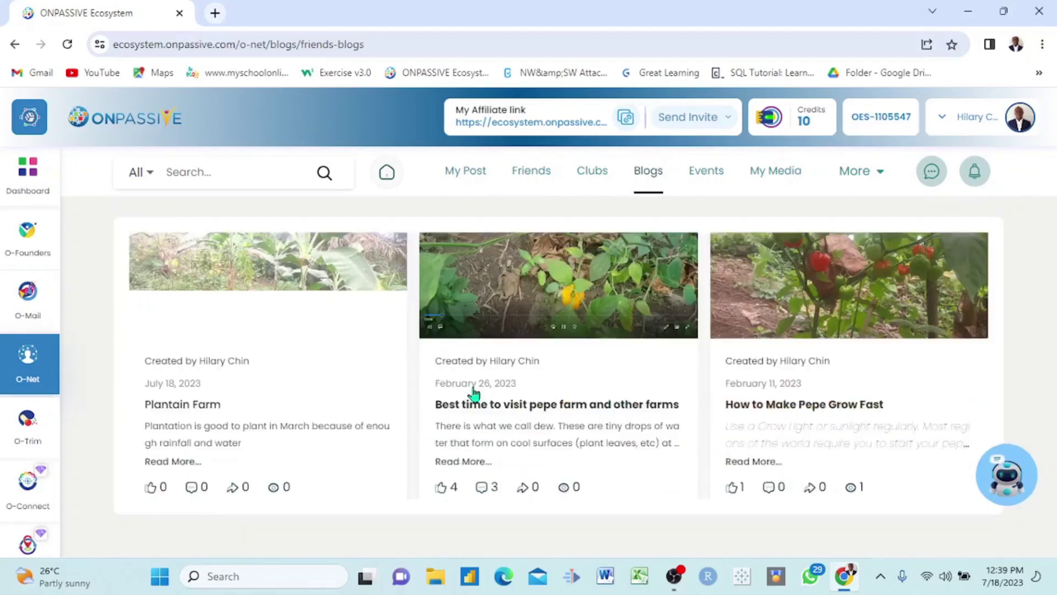
scroll(476, 394, down, 1)
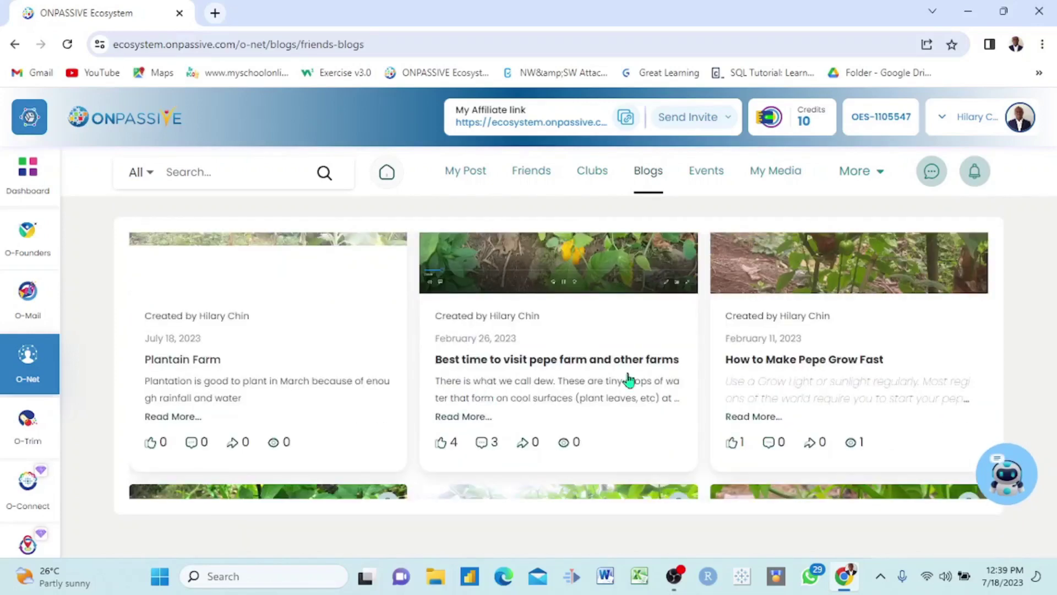
scroll(628, 379, down, 1)
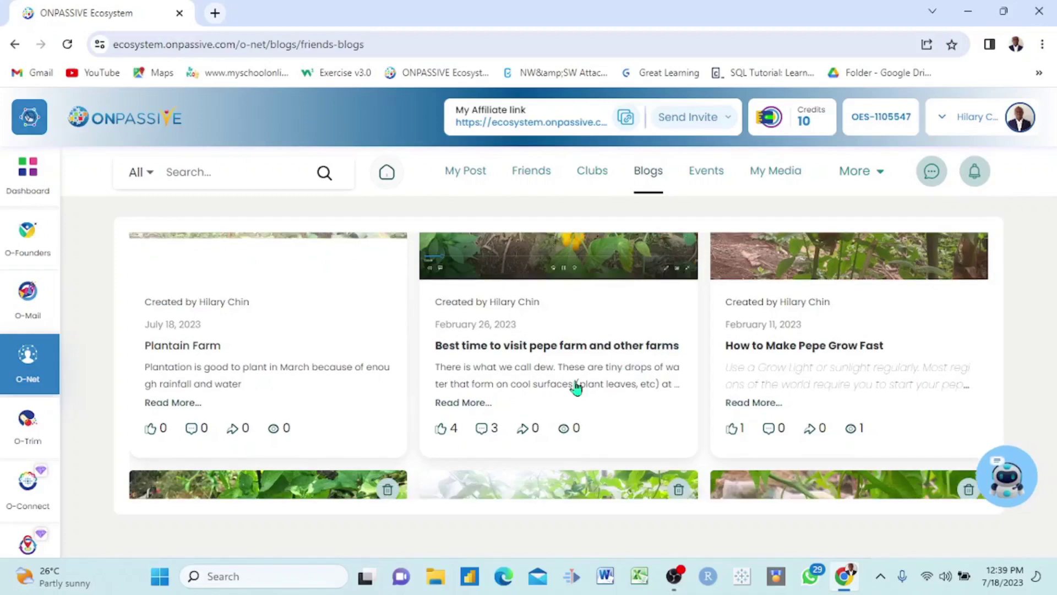
scroll(576, 388, down, 2)
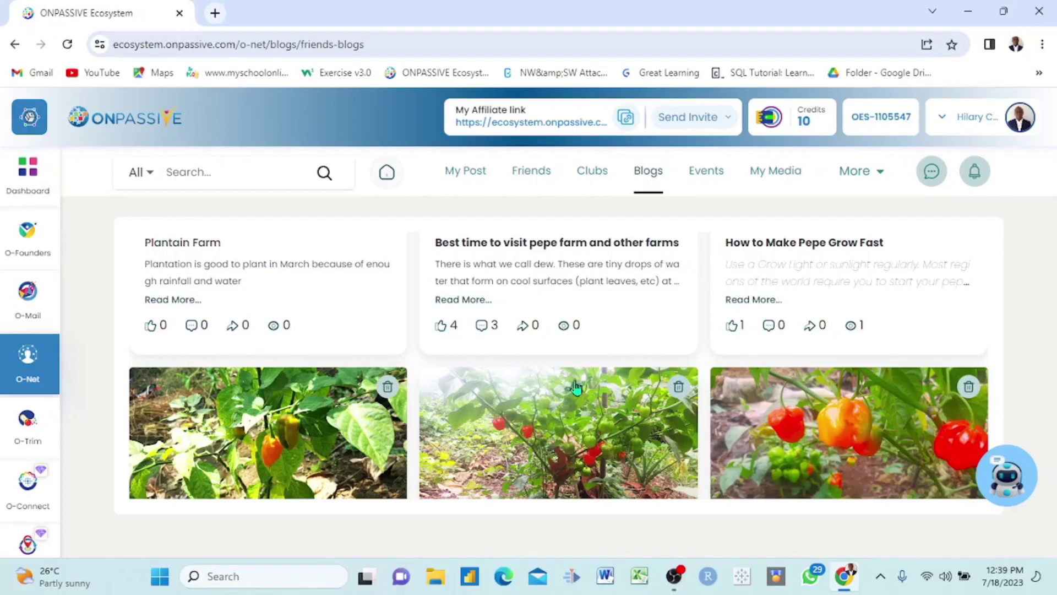
scroll(577, 389, down, 1)
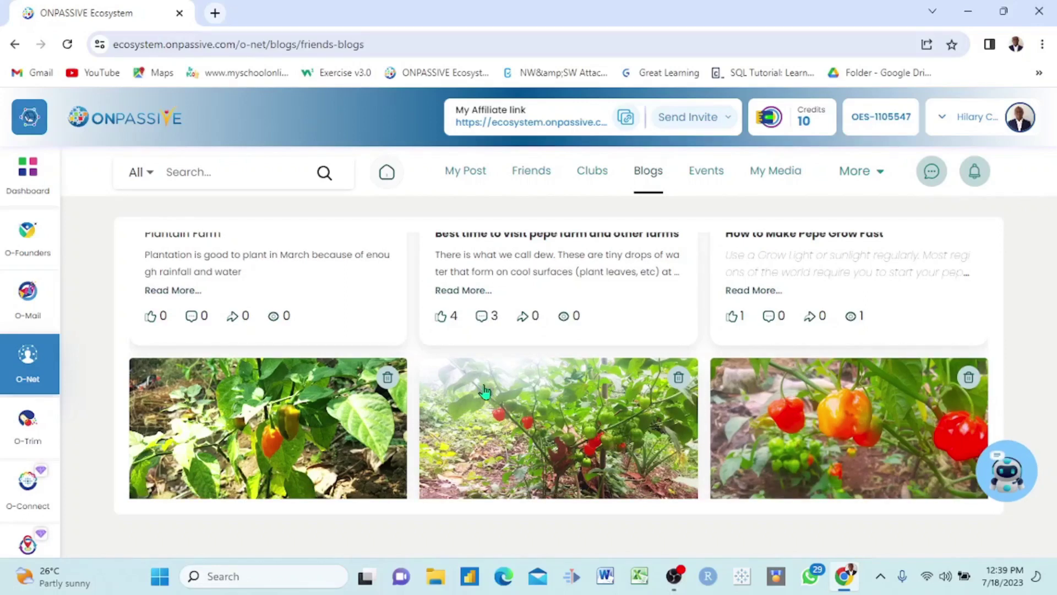
scroll(485, 391, down, 2)
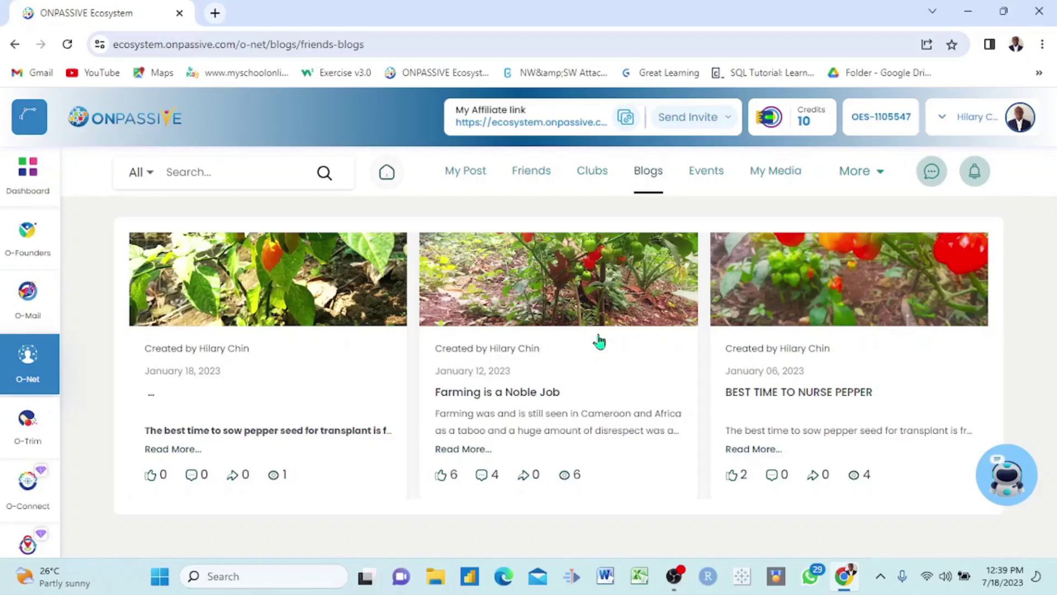
scroll(601, 341, up, 2)
scroll(599, 342, up, 3)
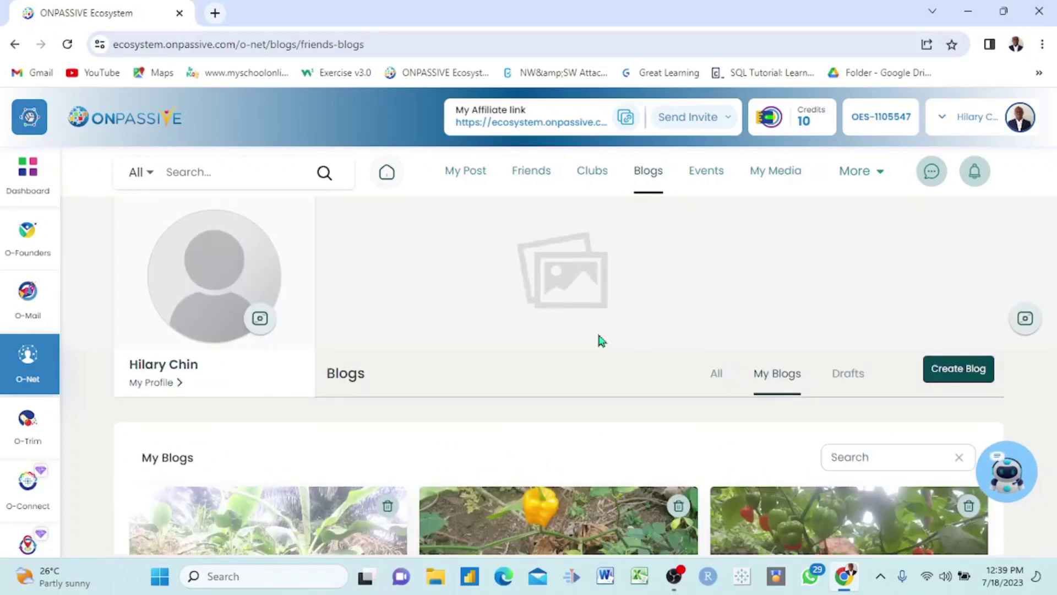
scroll(601, 341, down, 2)
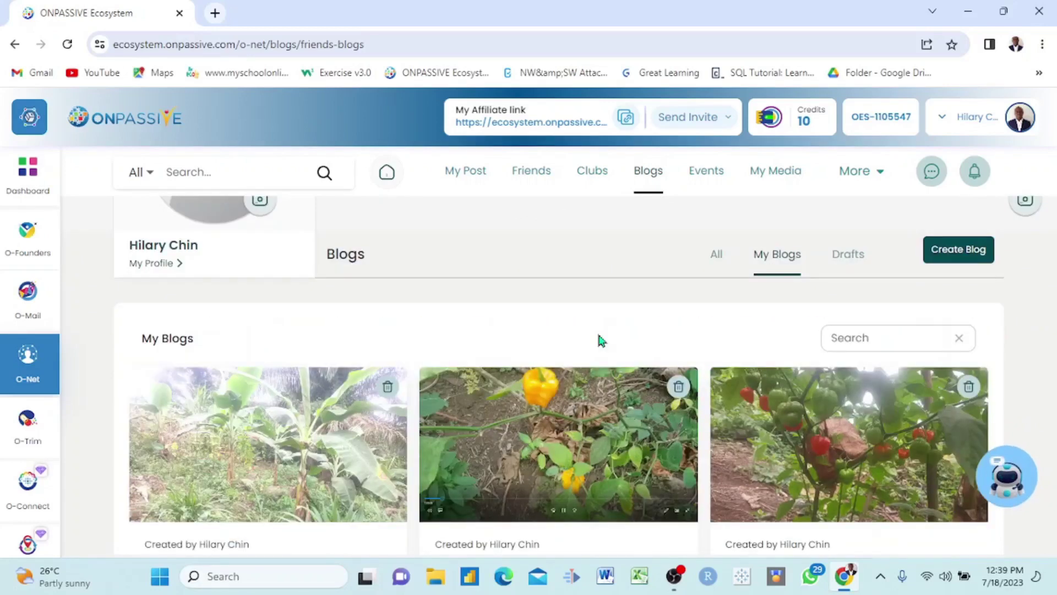
scroll(599, 341, up, 2)
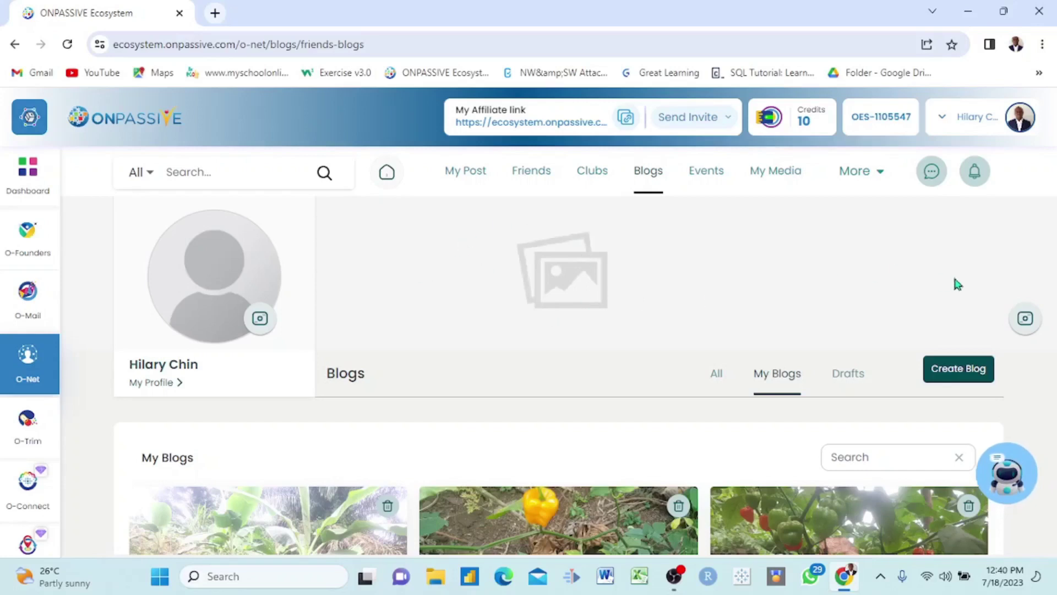
ctrl+scroll(856, 287, up, 3)
scroll(856, 287, right, 2)
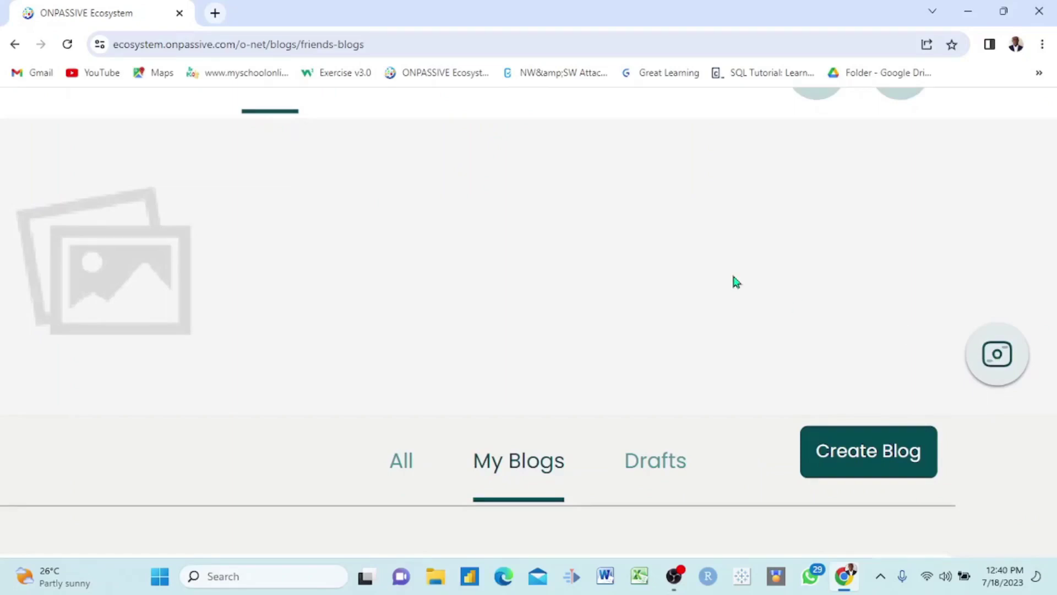
ctrl+scroll(732, 281, down, 3)
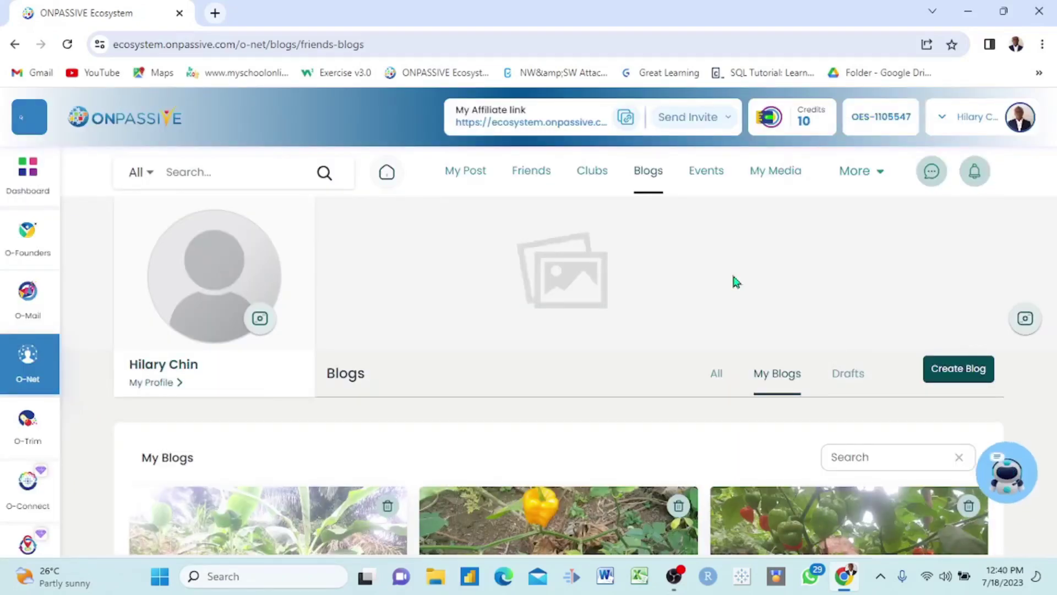
Upload Plantain from the Desktop as a new cover photo, opening the crop editor.
click(1024, 321)
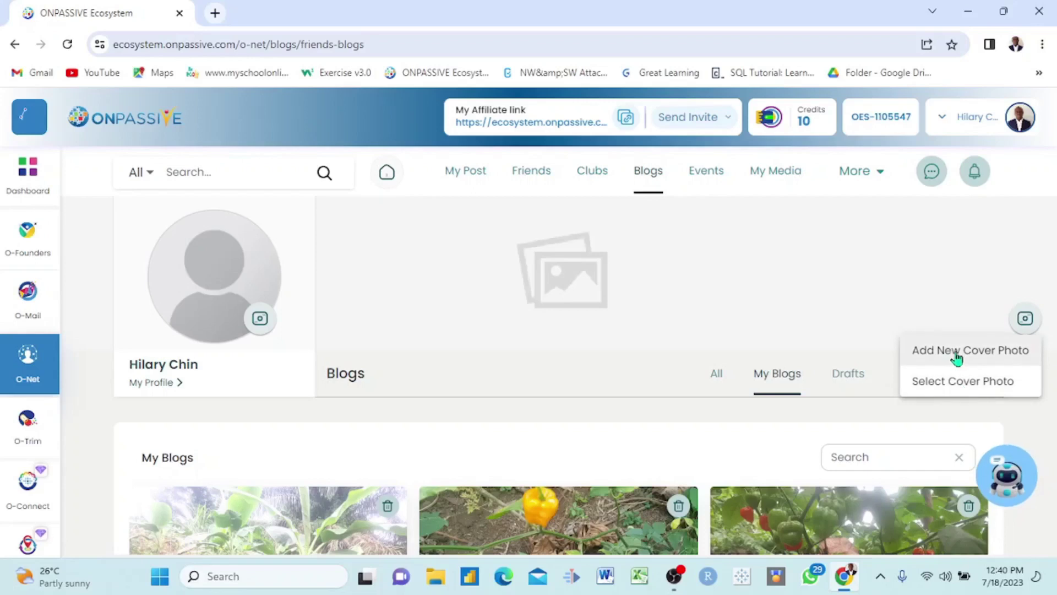
click(960, 354)
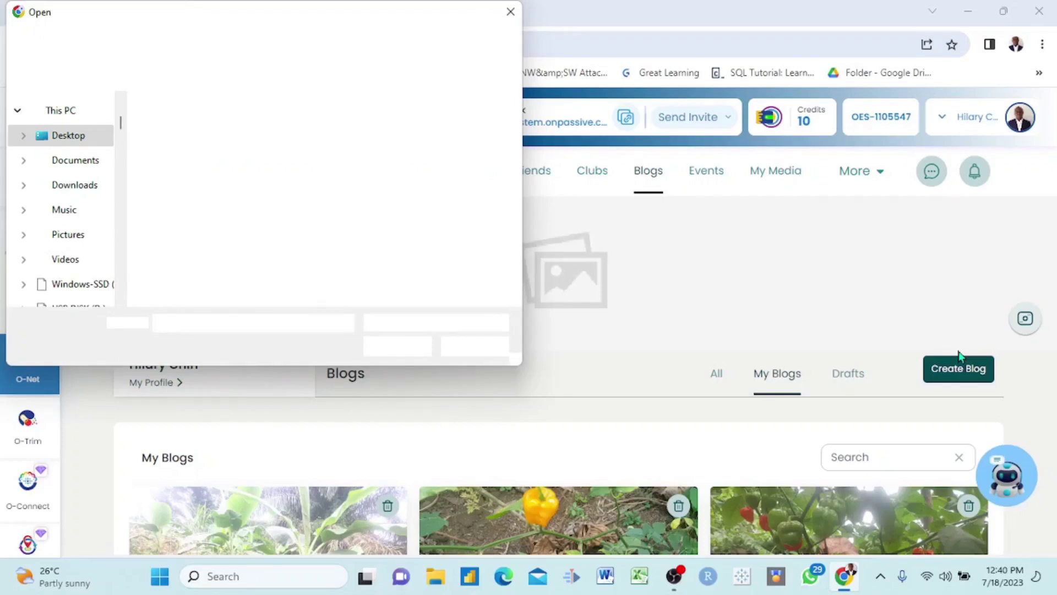
click(211, 199)
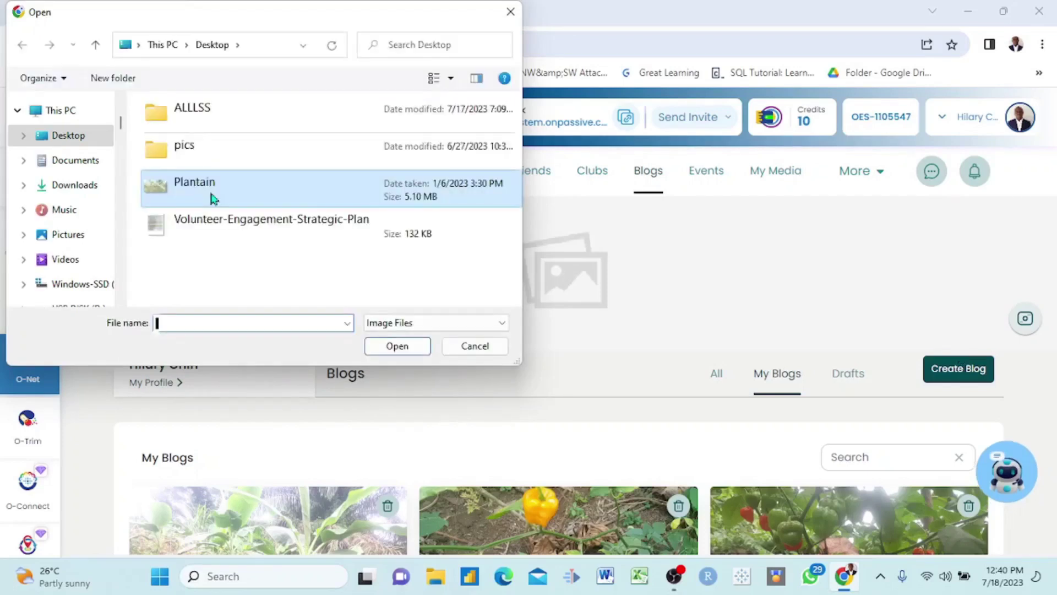
click(397, 346)
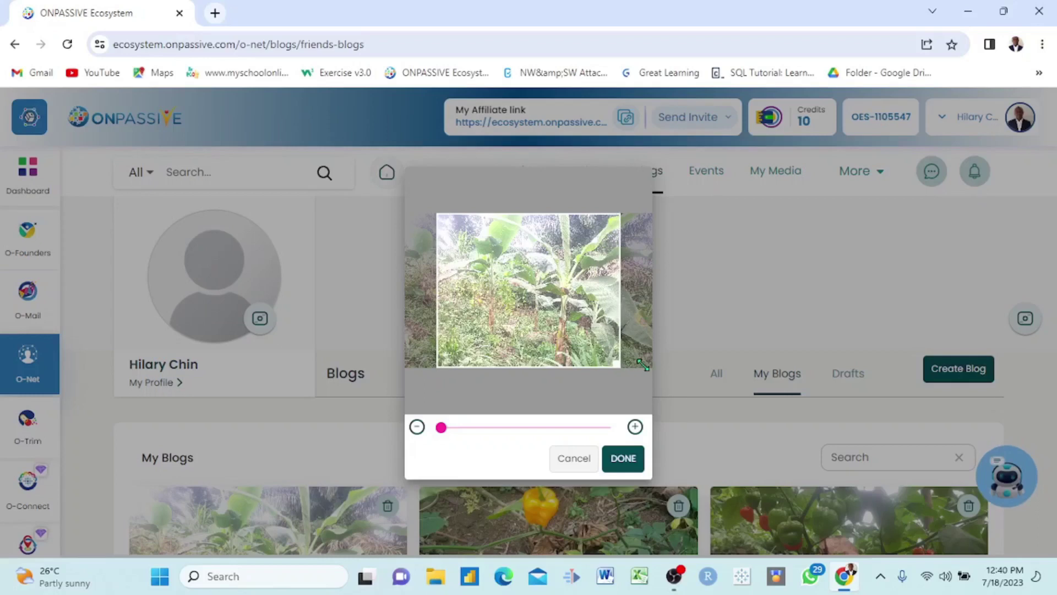
Widen the crop to the plantain image's full width and apply it as the cover.
drag(643, 364, 654, 369)
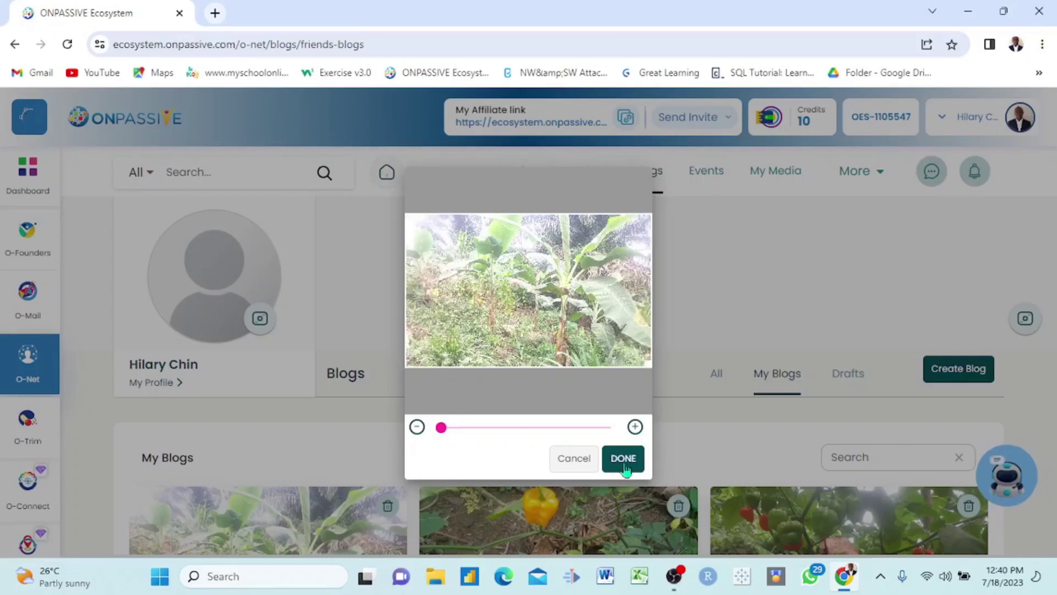
click(623, 459)
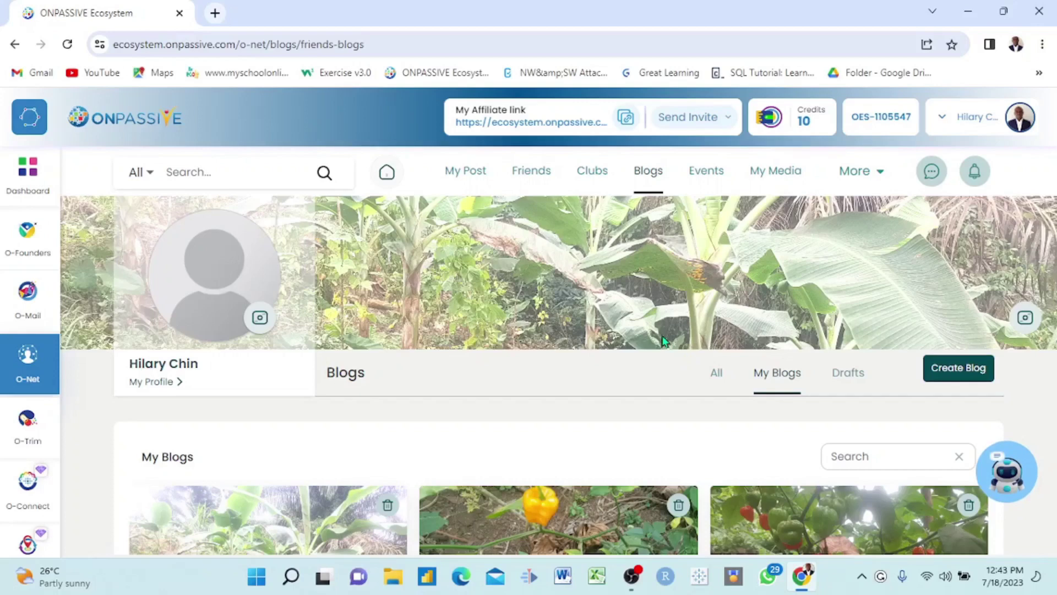
scroll(663, 342, down, 1)
scroll(663, 341, down, 5)
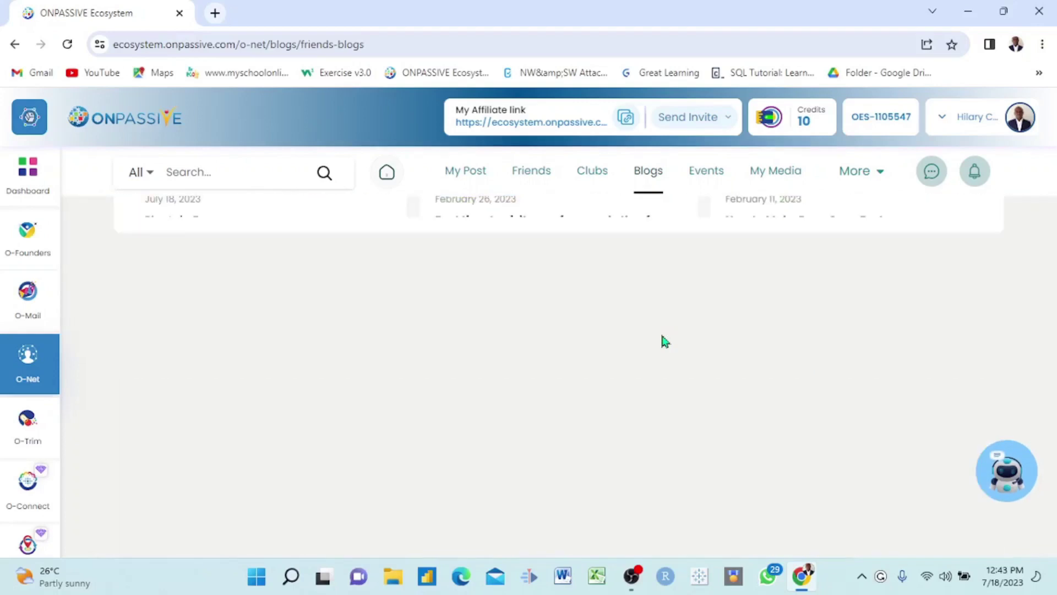
scroll(663, 342, up, 5)
scroll(663, 342, down, 2)
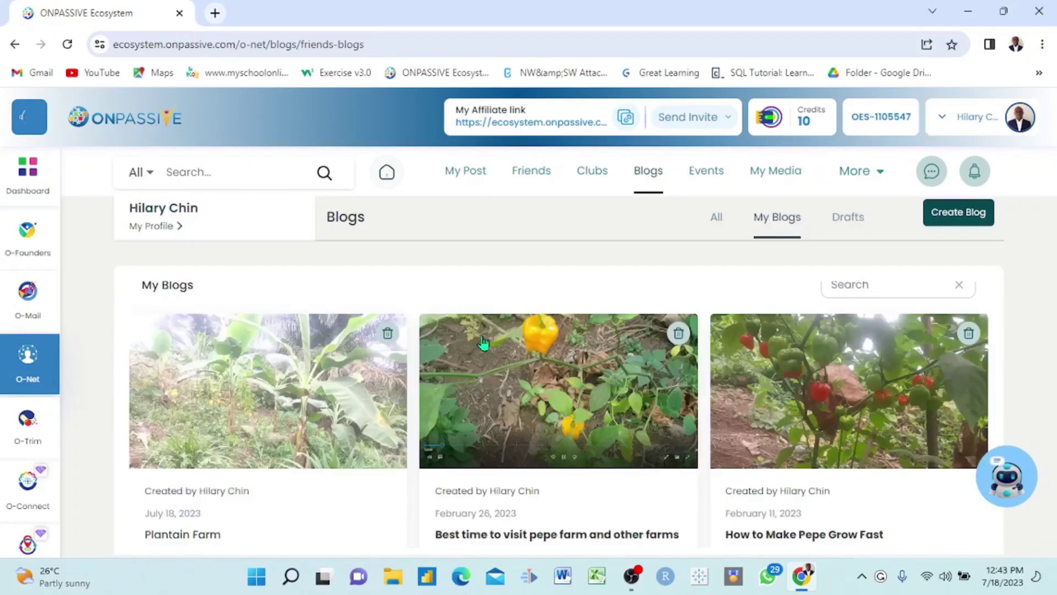
scroll(483, 343, down, 1)
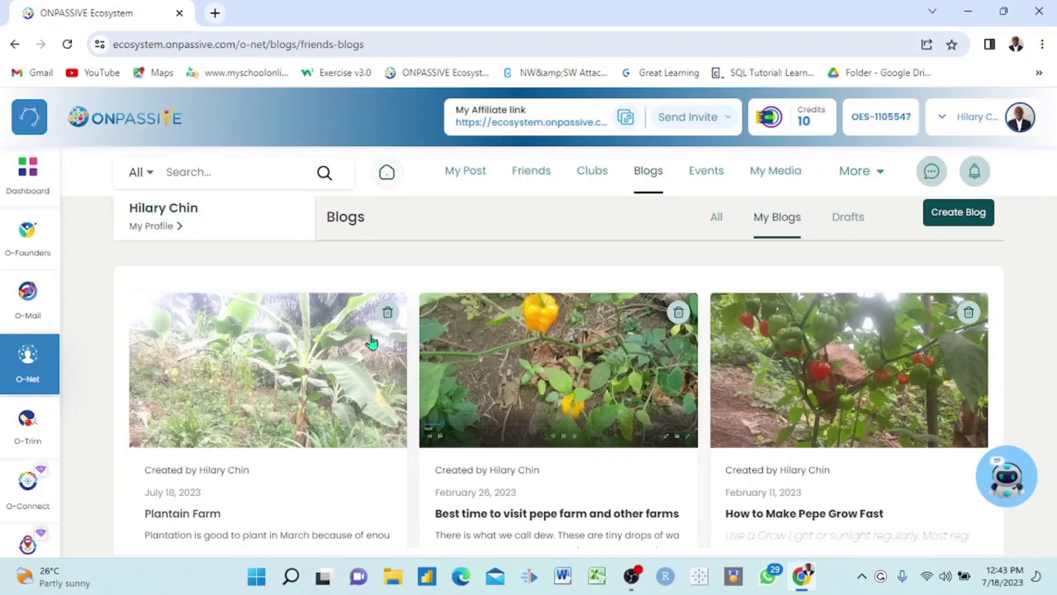
scroll(371, 343, up, 5)
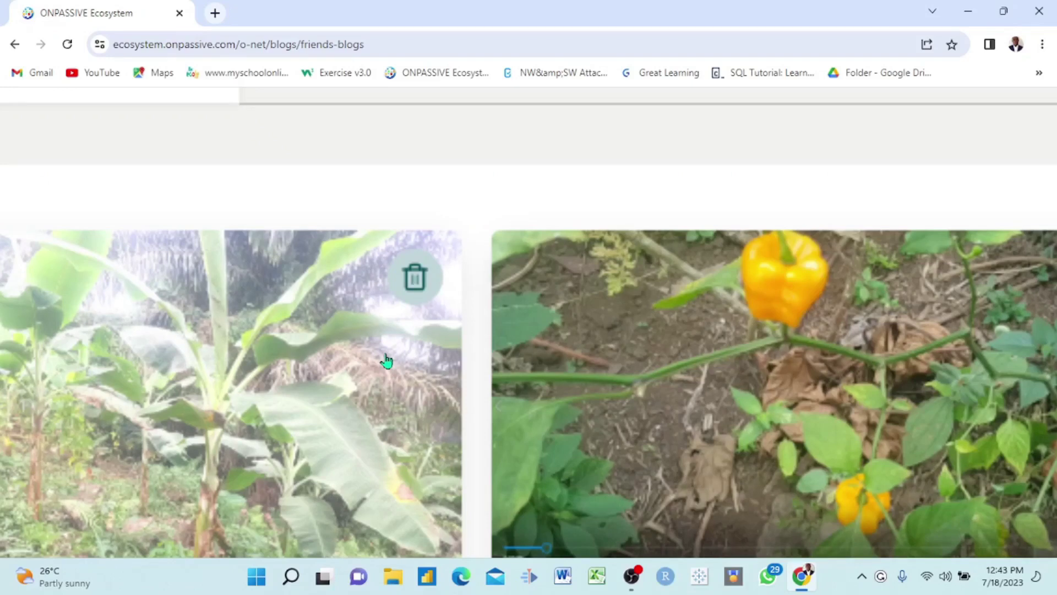
Delete the first blog card in My Blogs and confirm with Yes.
click(399, 312)
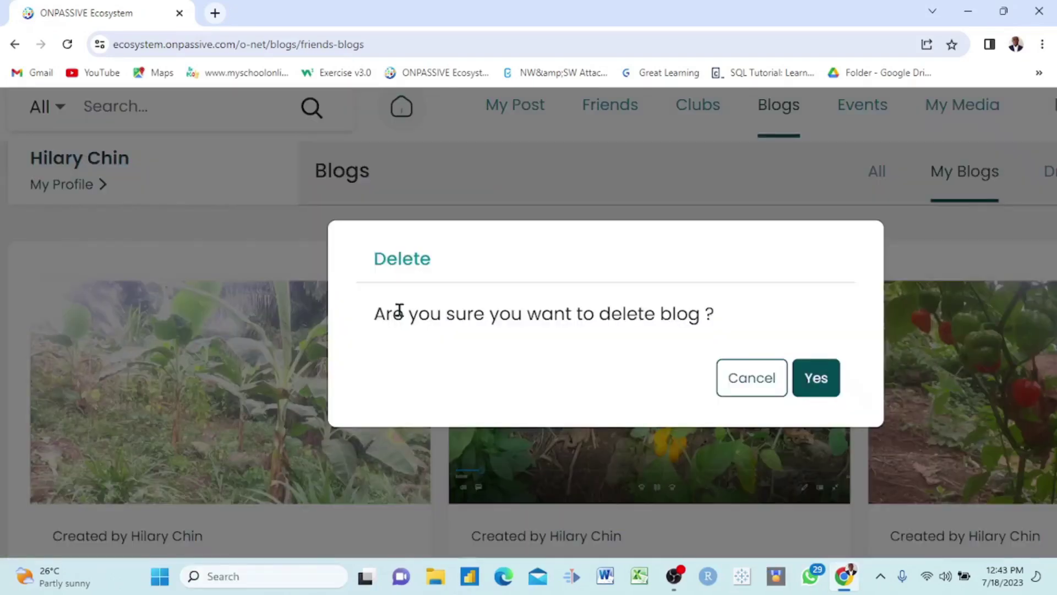
click(831, 392)
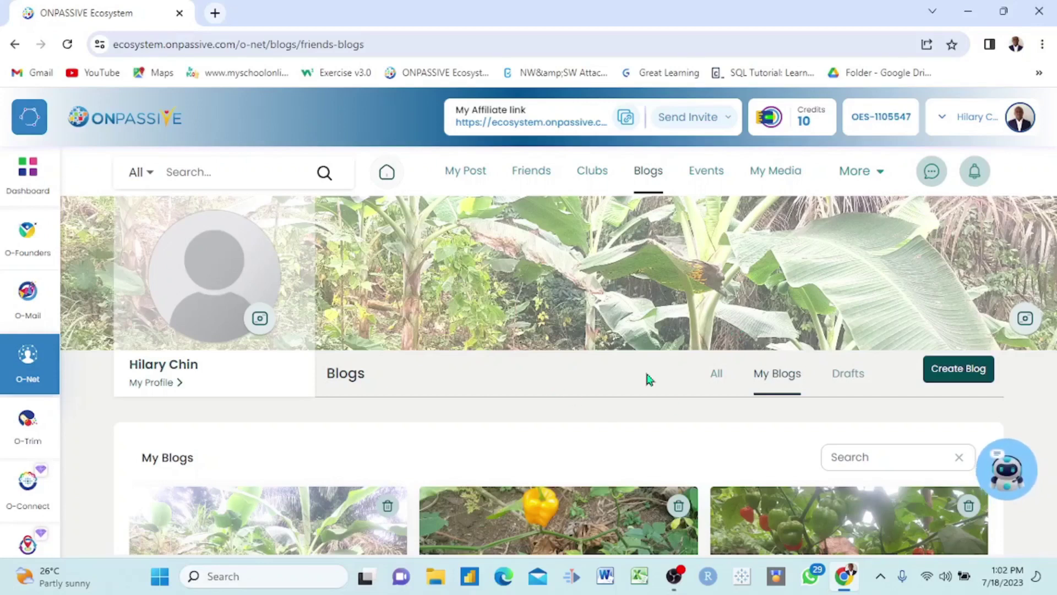
scroll(647, 378, up, 1)
scroll(819, 333, up, 1)
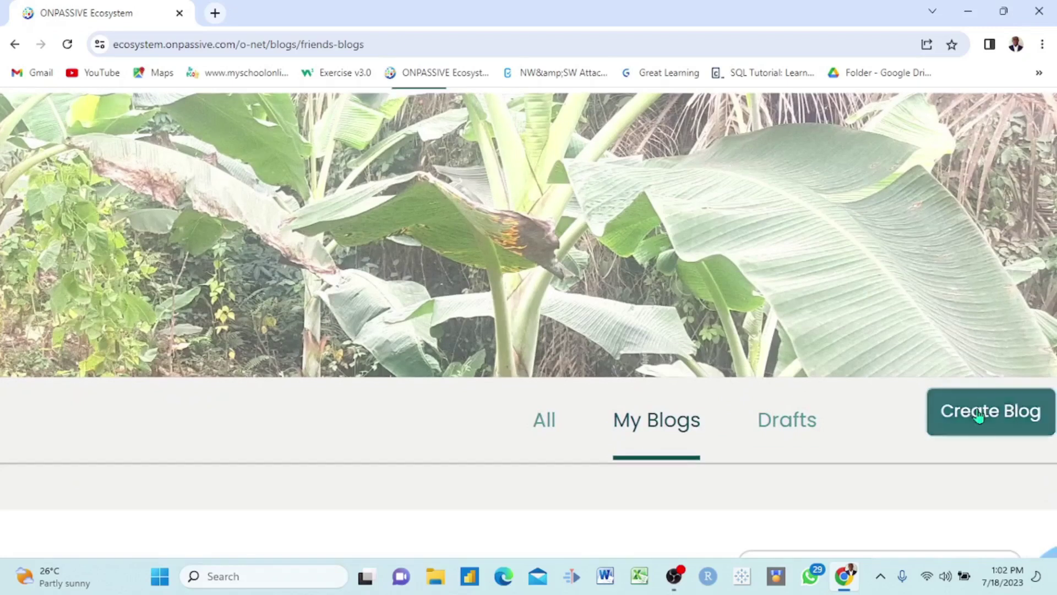
Open an empty Create Blog form from the button under the cover photo.
click(980, 418)
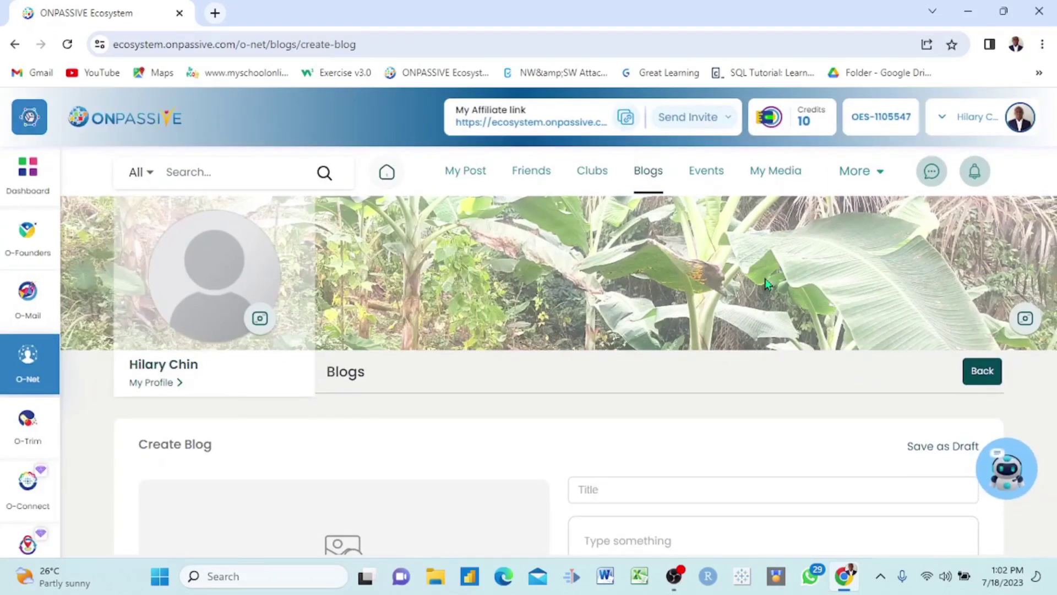
scroll(767, 283, down, 2)
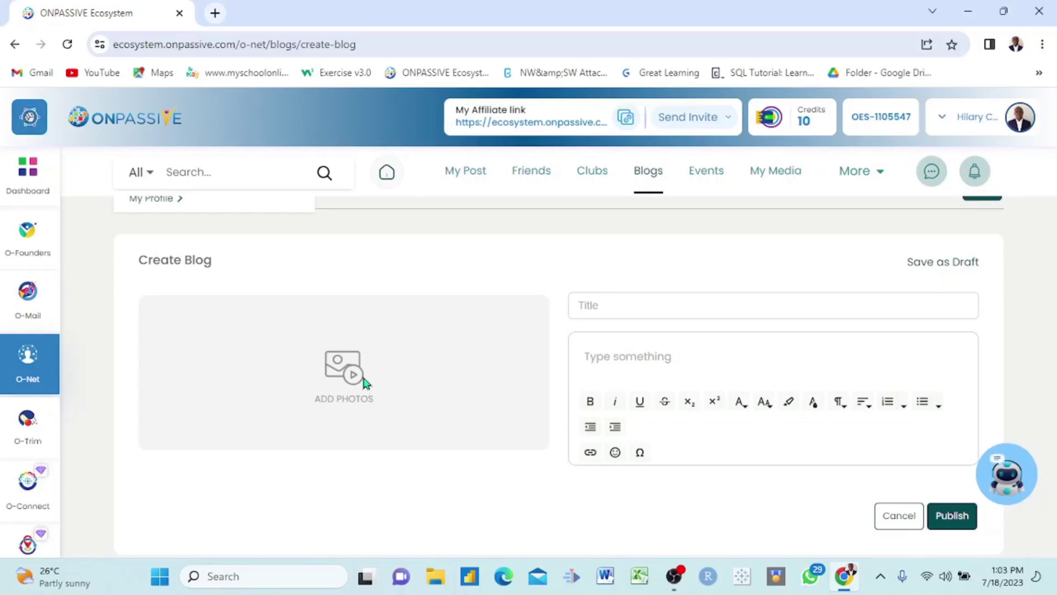
scroll(868, 474, up, 2)
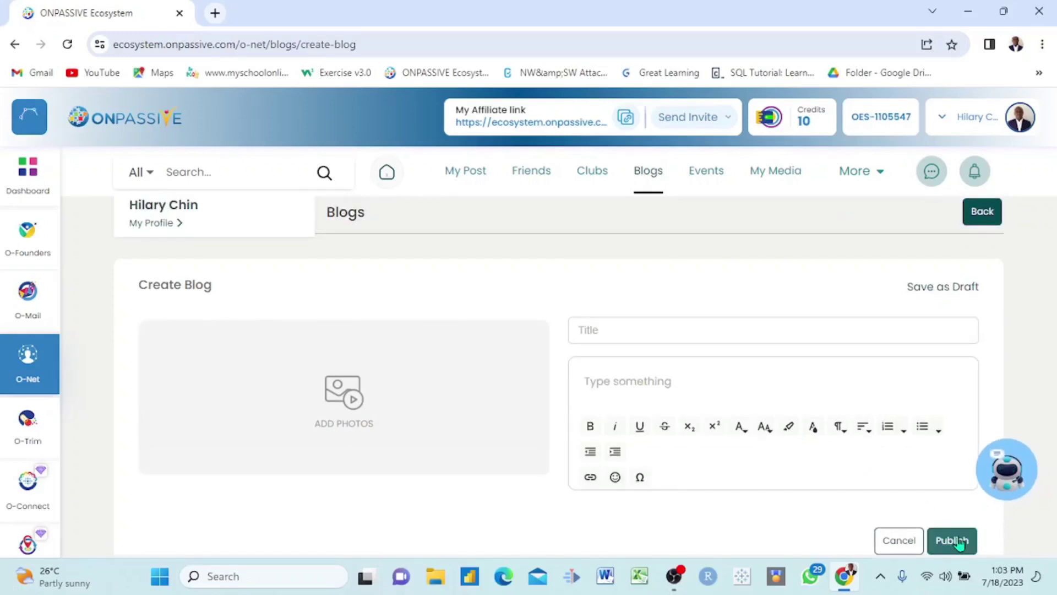
scroll(741, 356, up, 2)
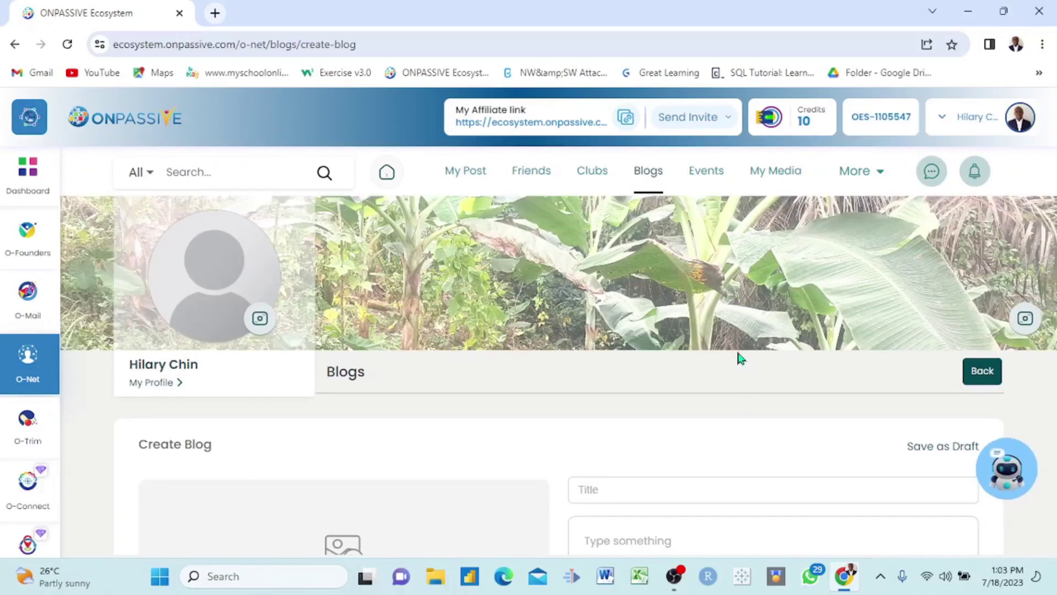